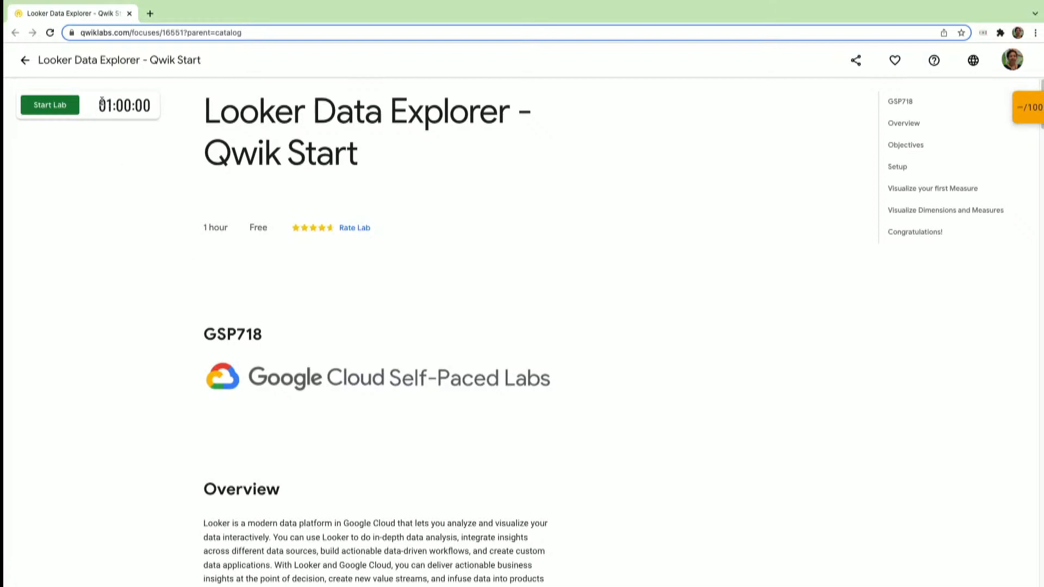
Start the Looker Data Explorer lab and open its Looker instance
click(55, 108)
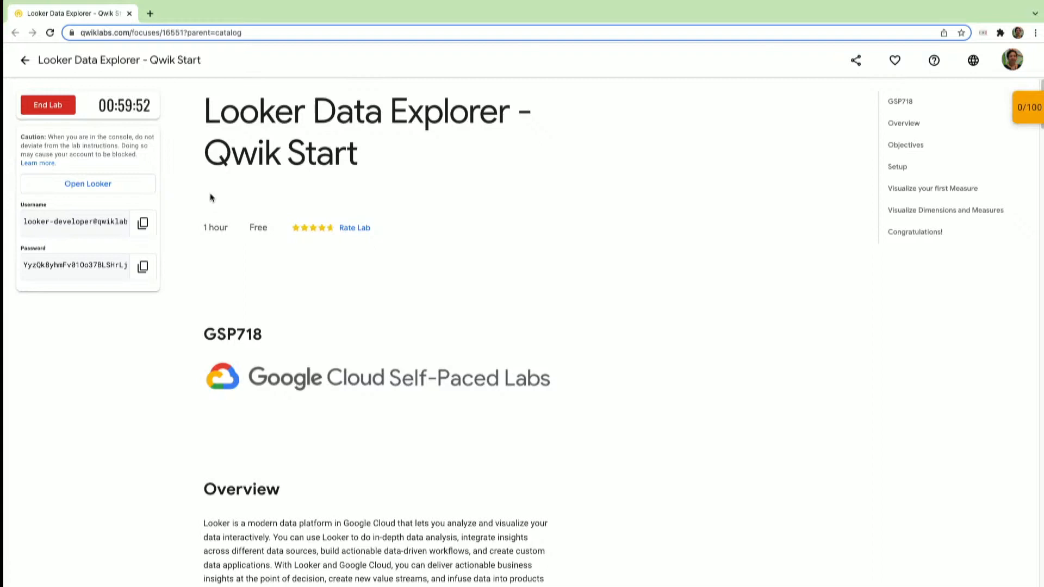
click(87, 185)
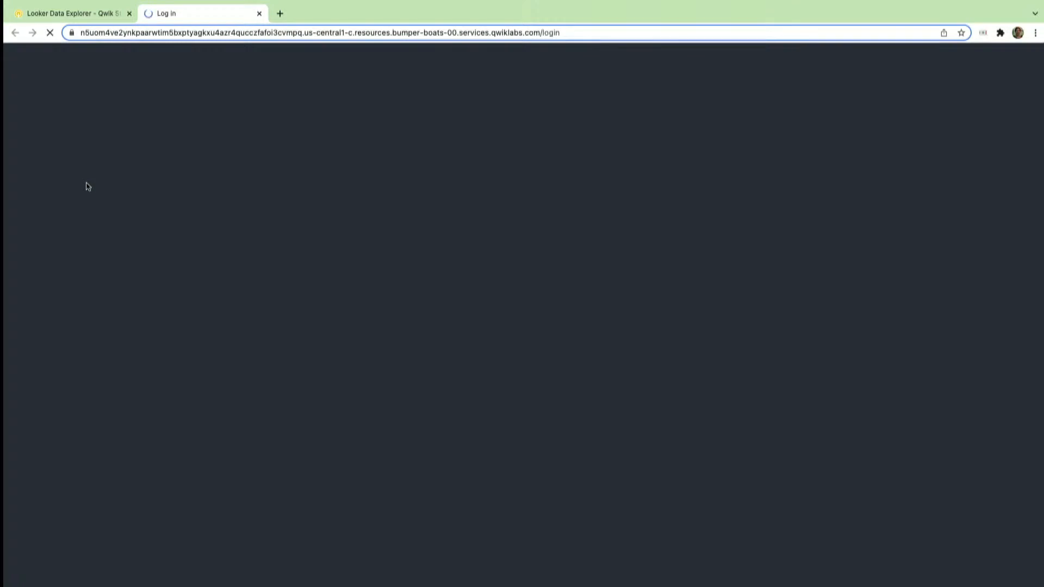
Copy the username from the lab page and paste it as the email in the Looker login form
click(69, 13)
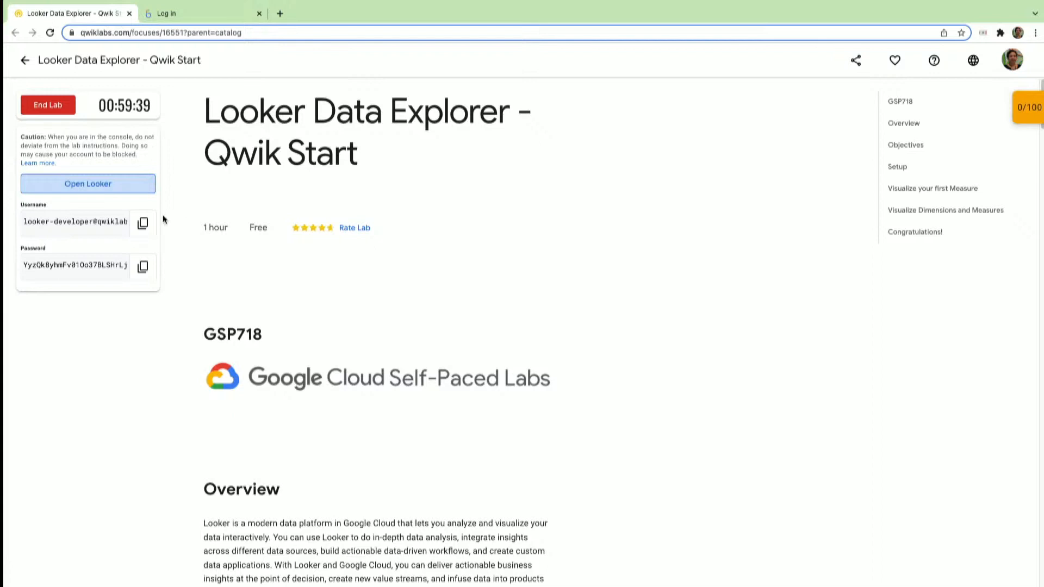
click(143, 225)
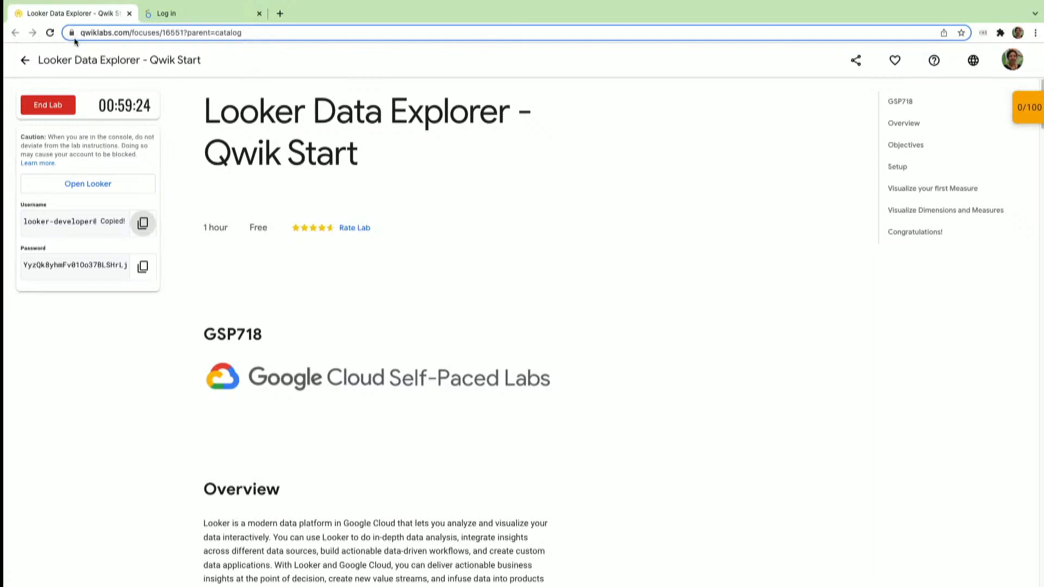
click(153, 18)
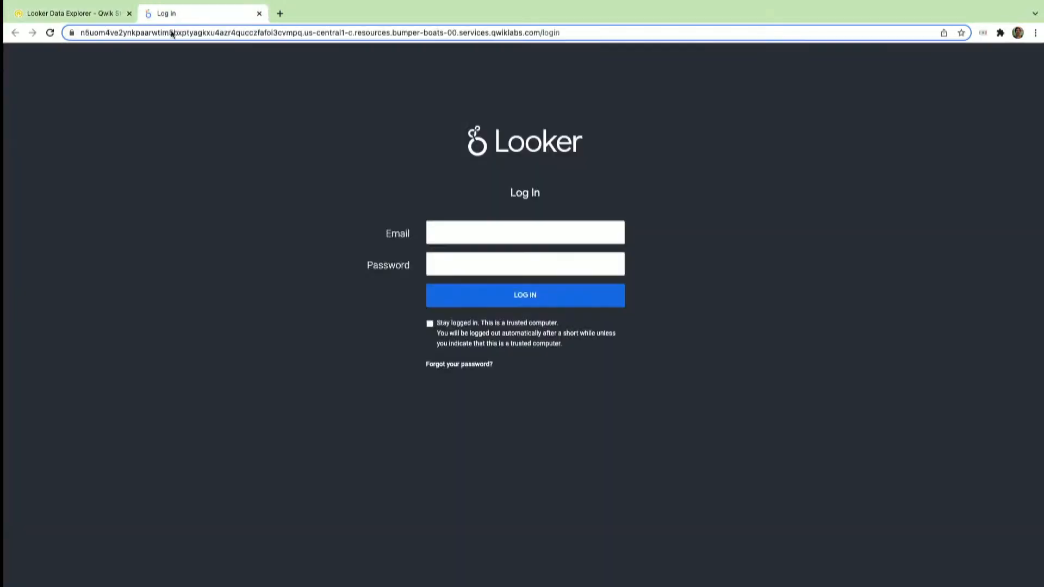
click(438, 239)
key(ctrl+v)
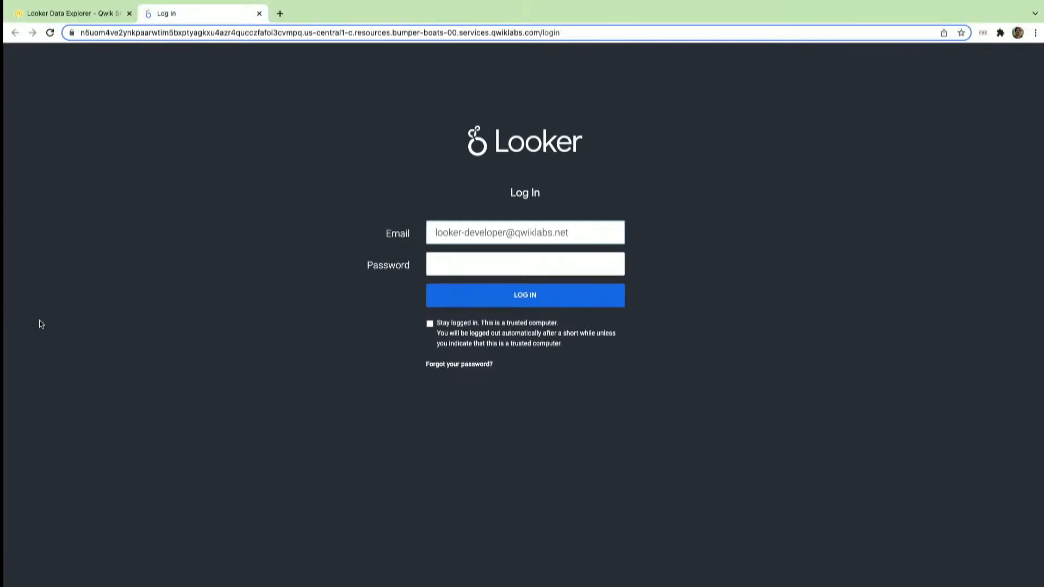
Copy the password from the lab page into the Looker login form and log in
click(76, 14)
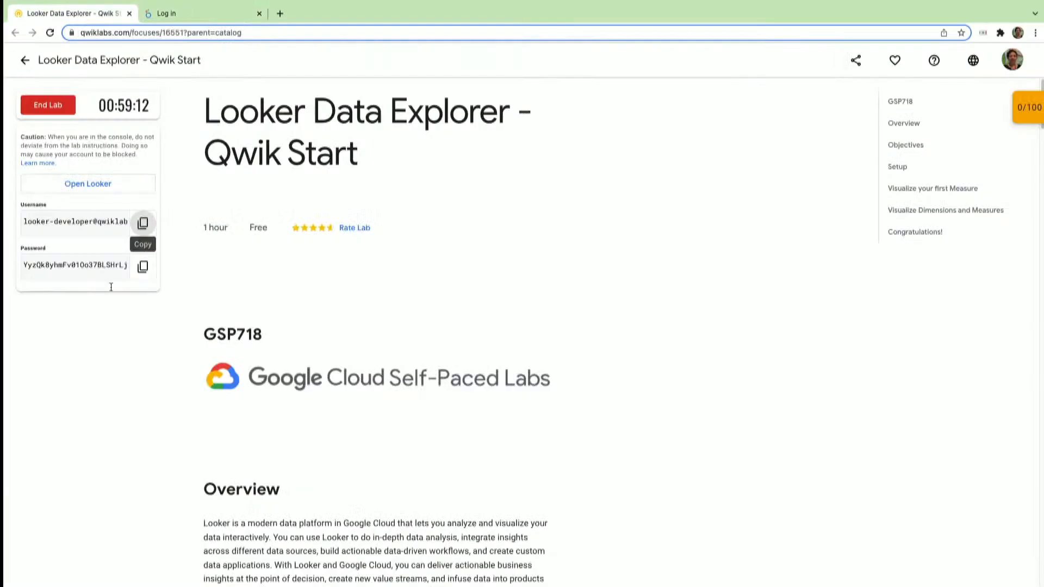
click(134, 267)
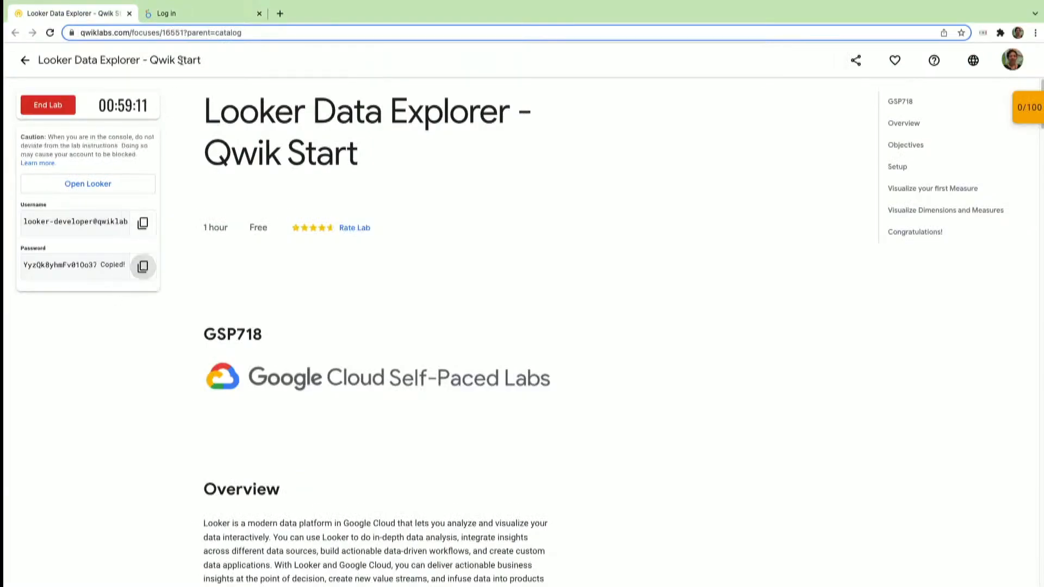
click(190, 13)
click(463, 265)
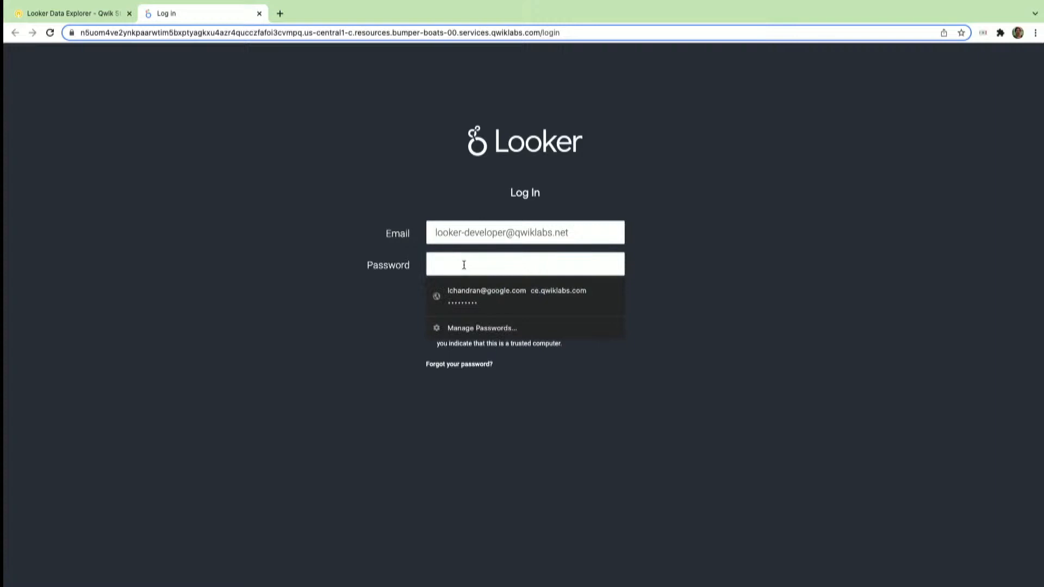
key(ctrl+v)
click(476, 298)
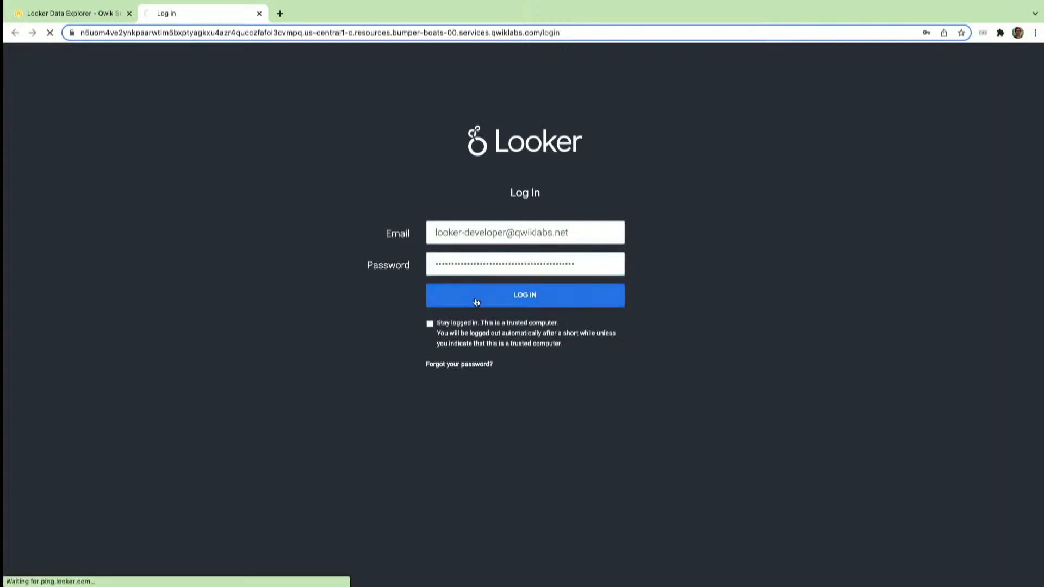
Review the lab page's Objectives and the instructions under "Visualize your first Measure"
click(71, 13)
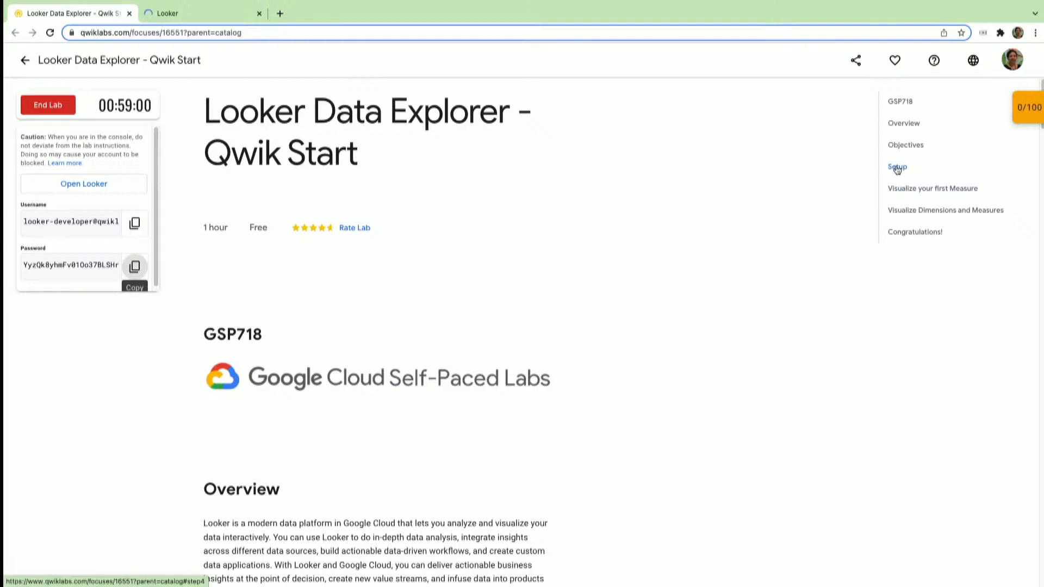
click(903, 147)
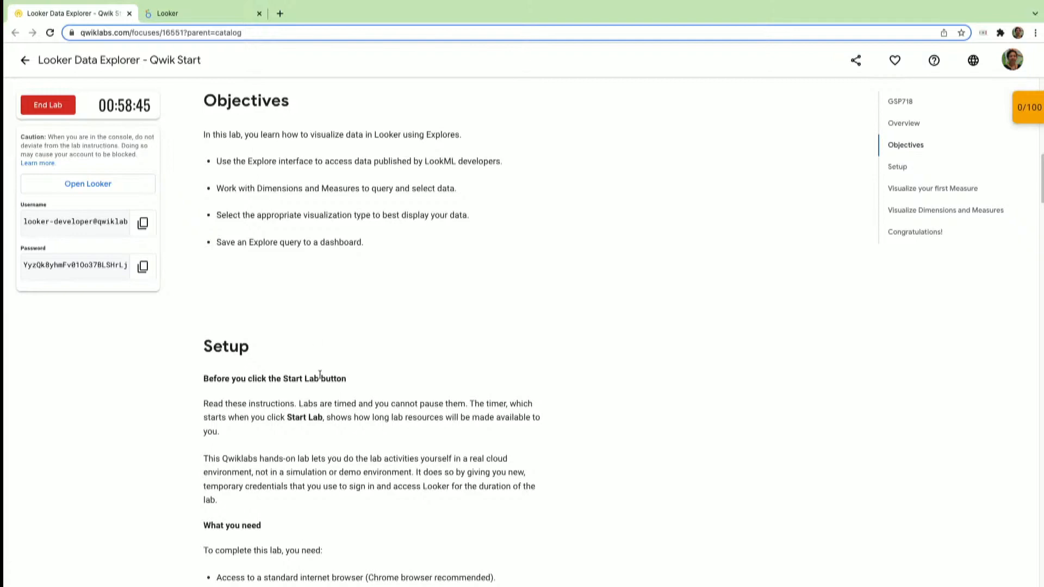
click(933, 194)
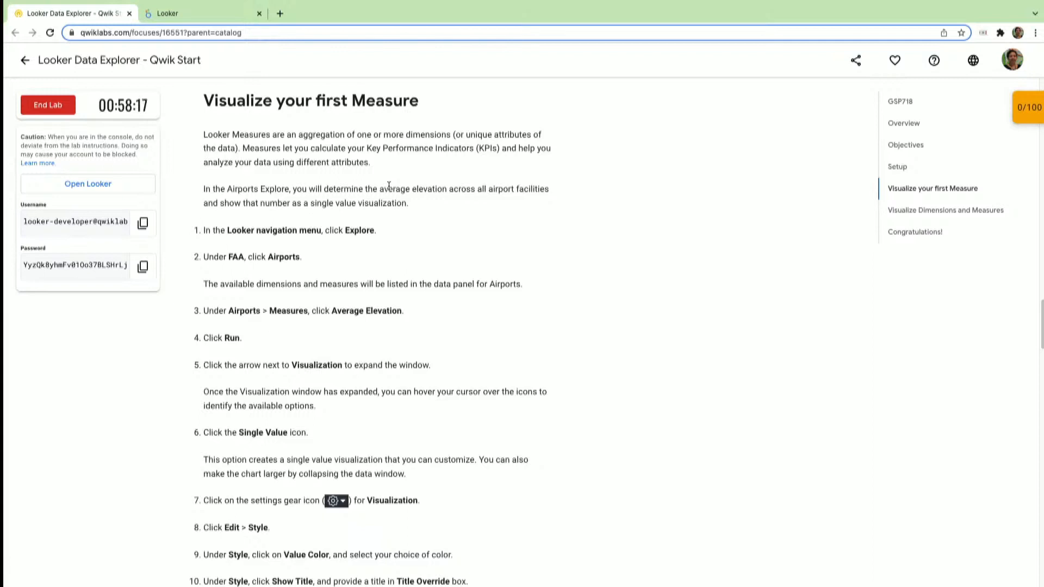
scroll(375, 291, up, 1)
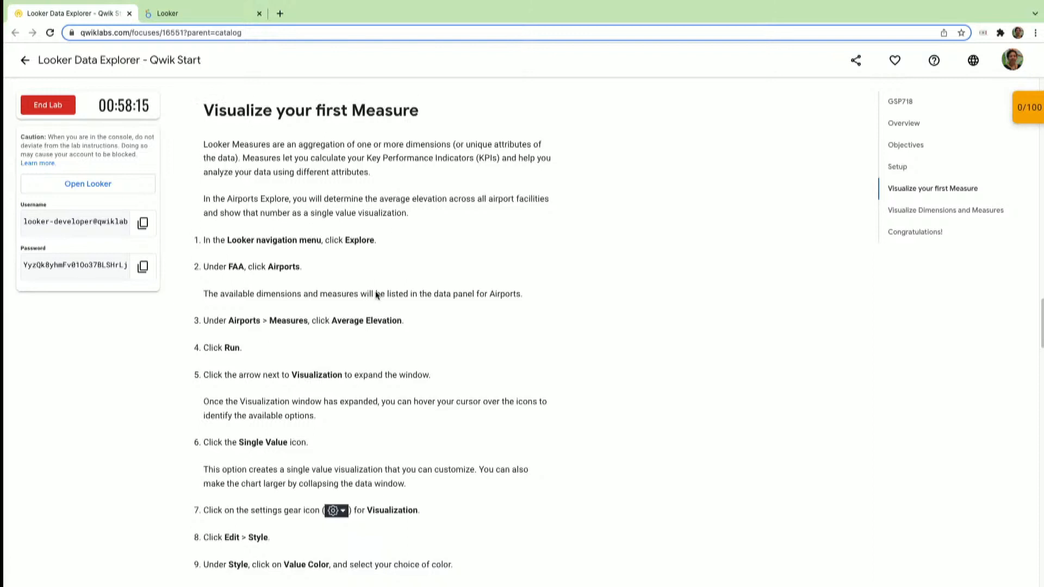
scroll(375, 292, down, 3)
scroll(375, 292, down, 1)
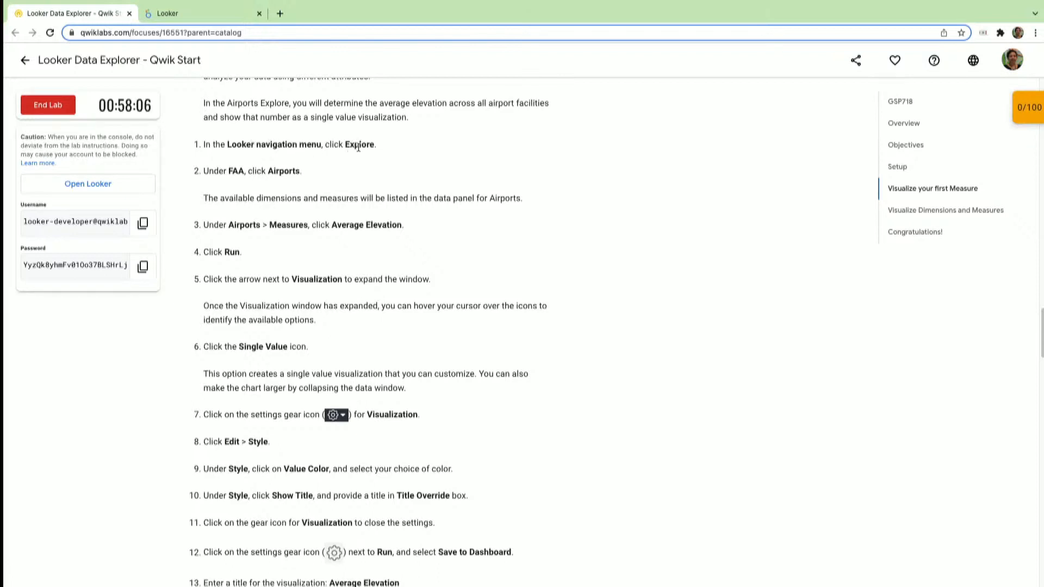
Open the Airports Explore under FAA in Looker and decline to save the login password in the browser
click(204, 13)
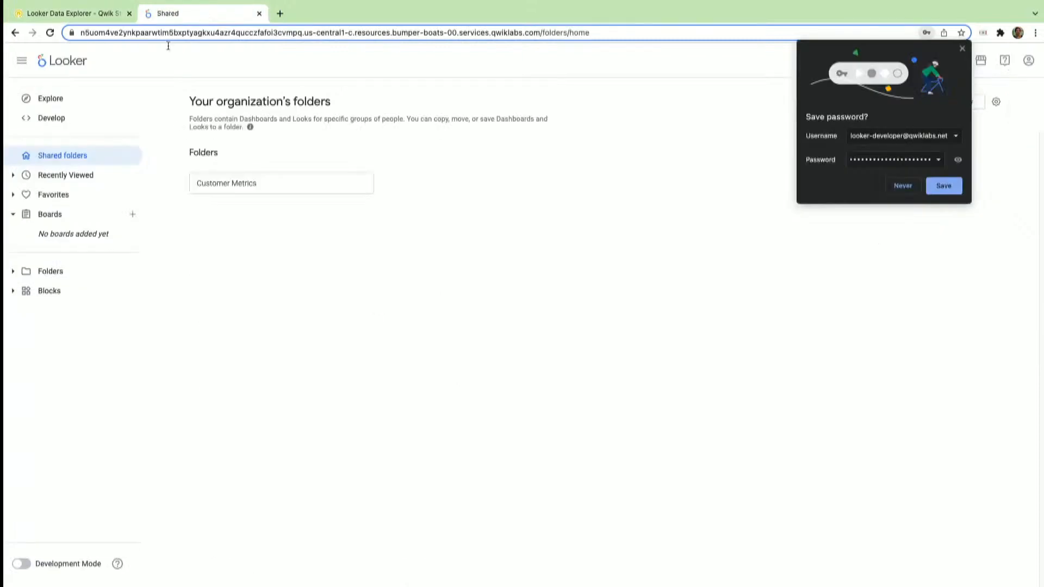
click(73, 102)
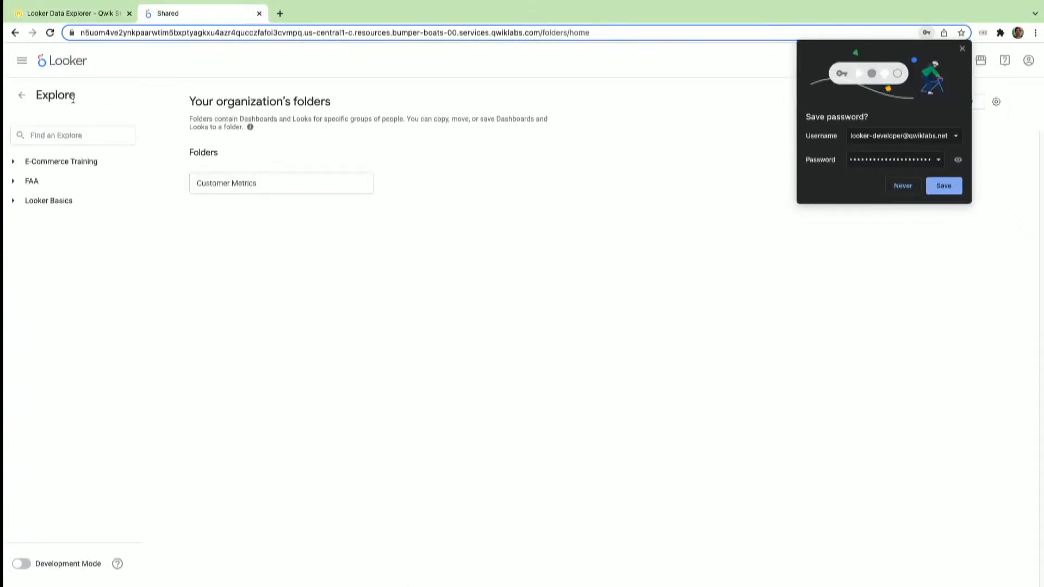
click(14, 184)
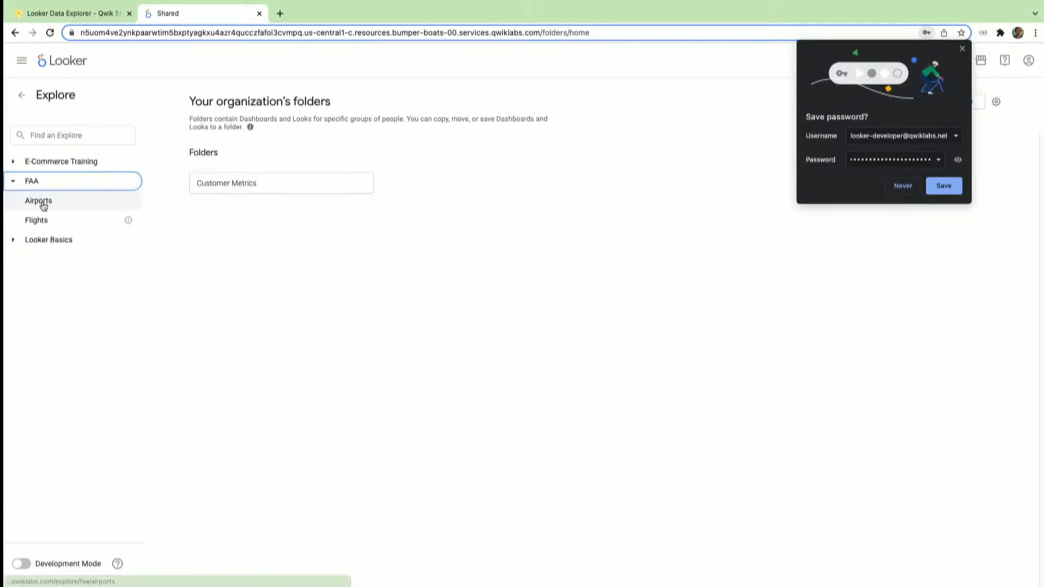
click(39, 202)
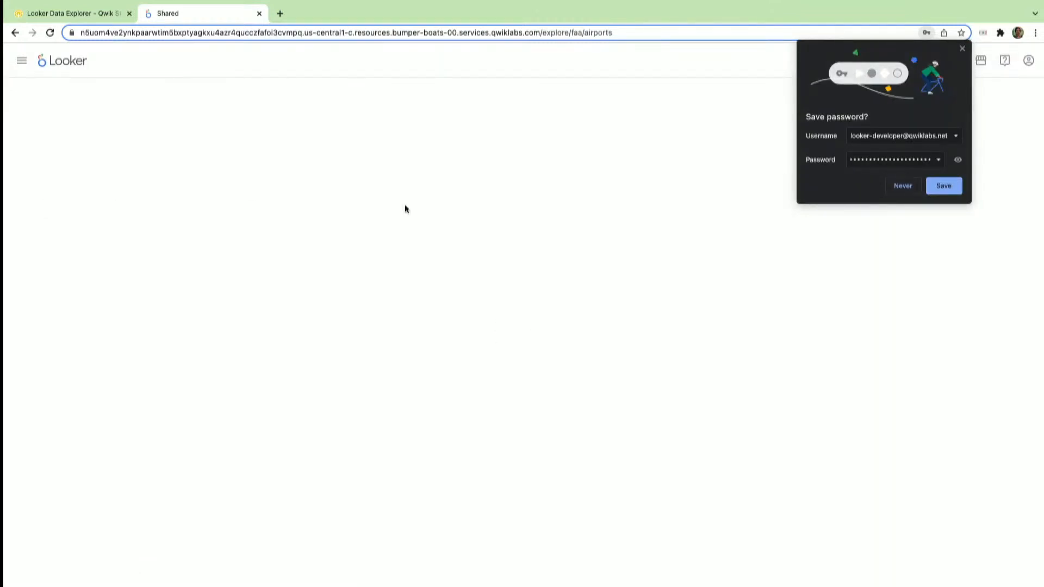
click(909, 187)
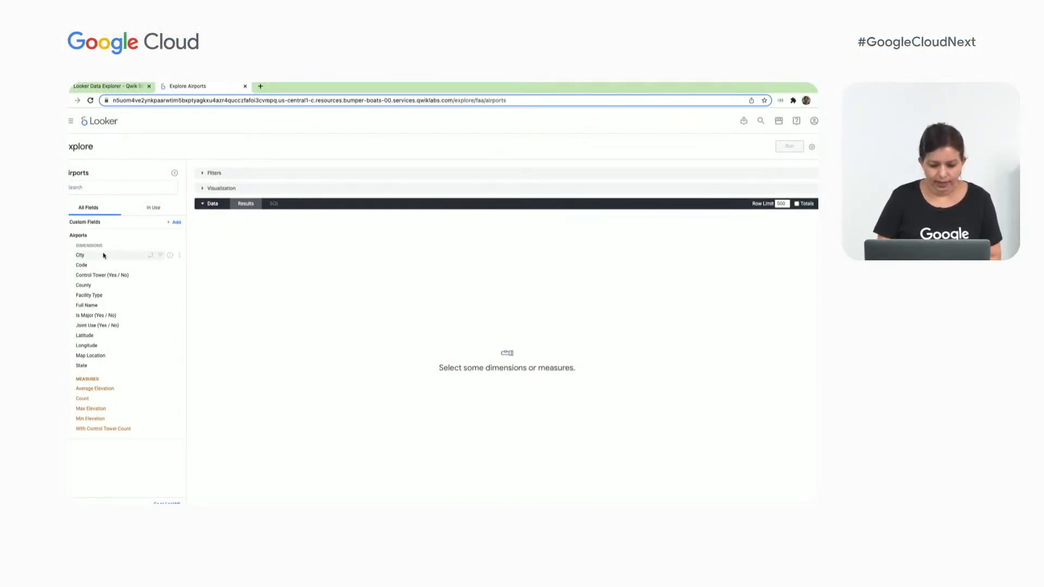
Following the lab instructions, add the Average Elevation measure to the Airports query and view its generated SQL
click(113, 88)
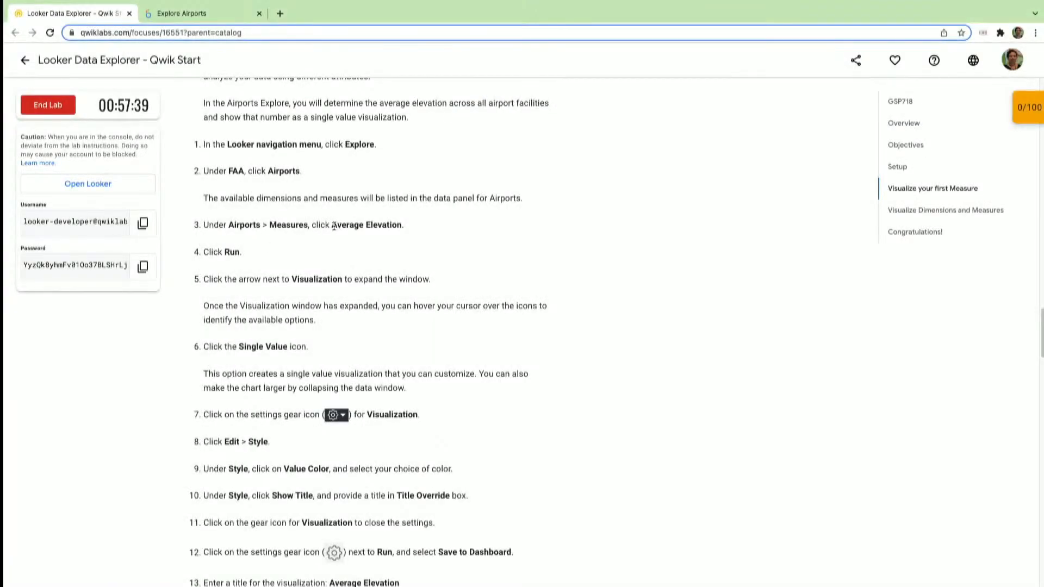
drag(332, 225, 410, 229)
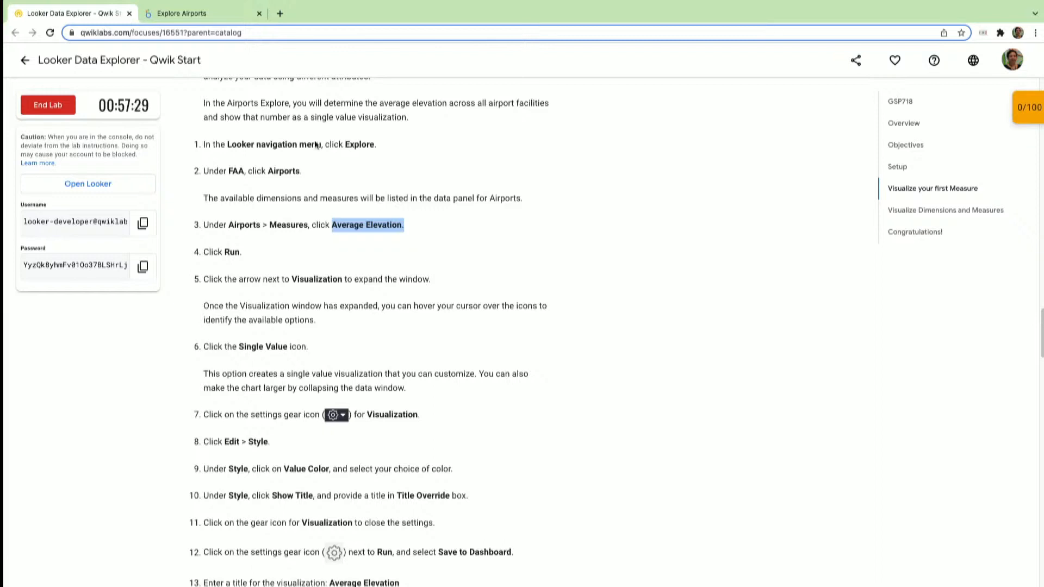
click(199, 15)
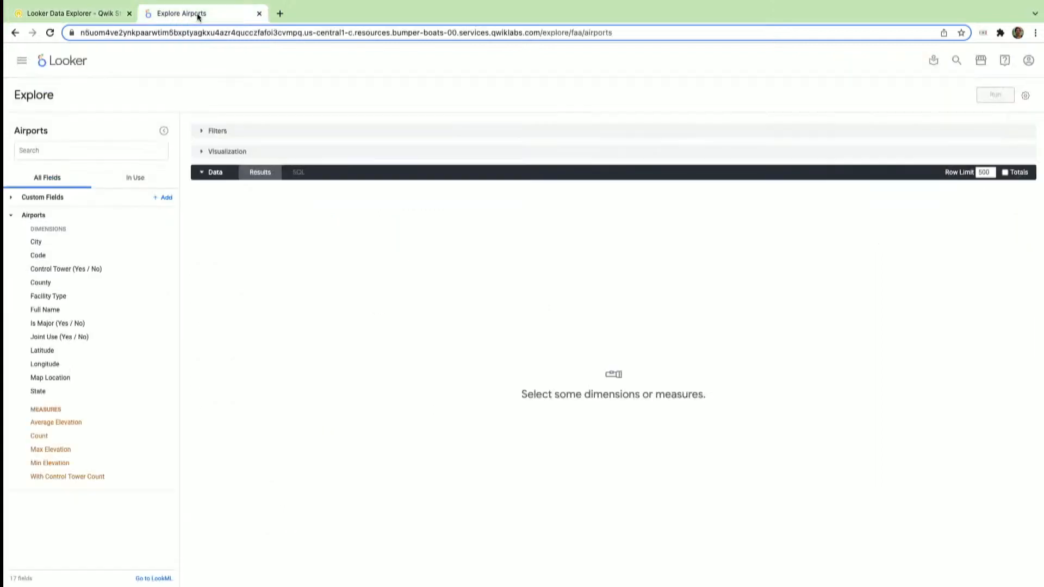
click(59, 423)
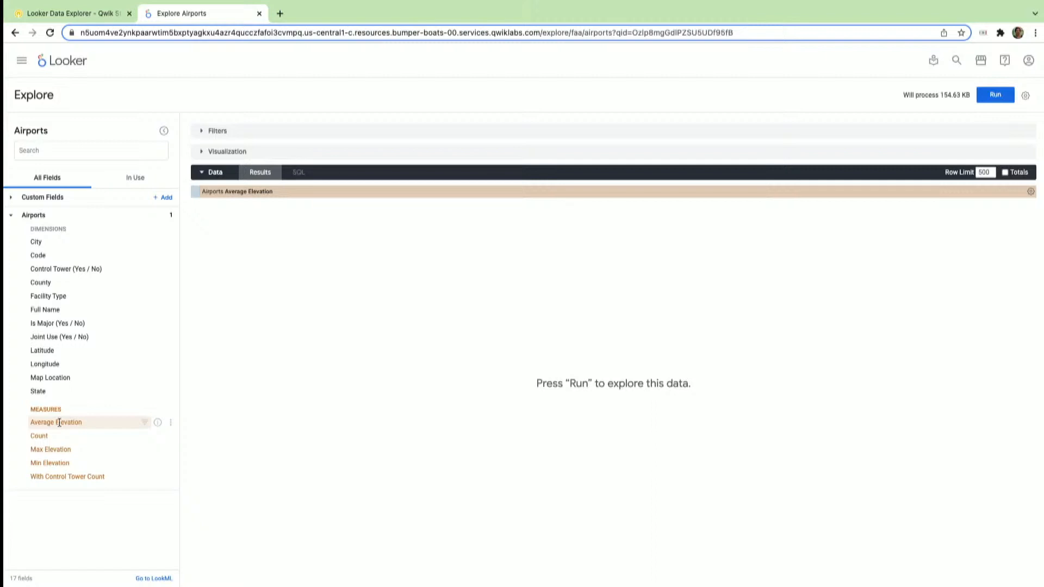
click(298, 173)
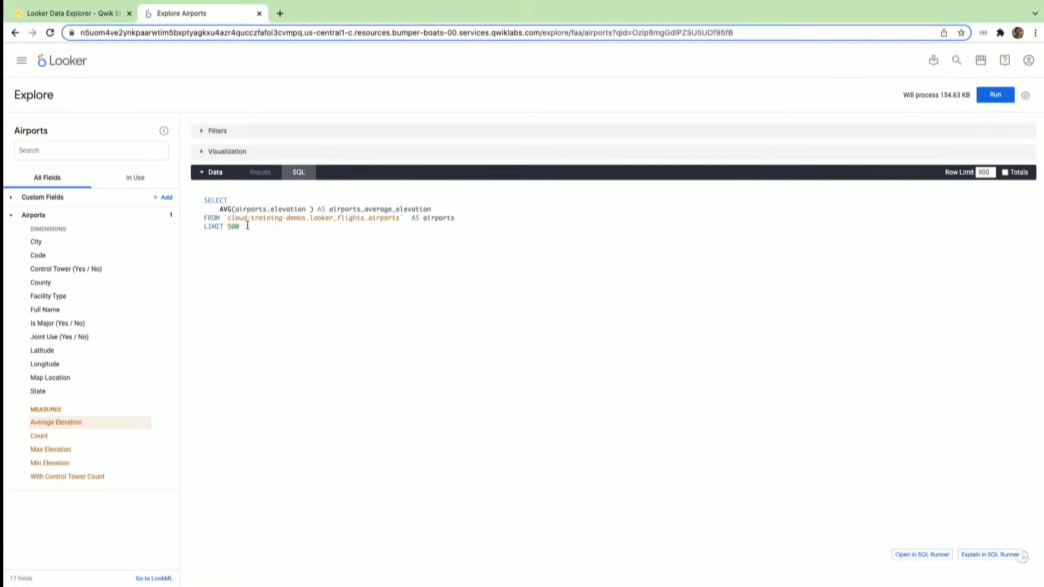
drag(240, 227, 194, 200)
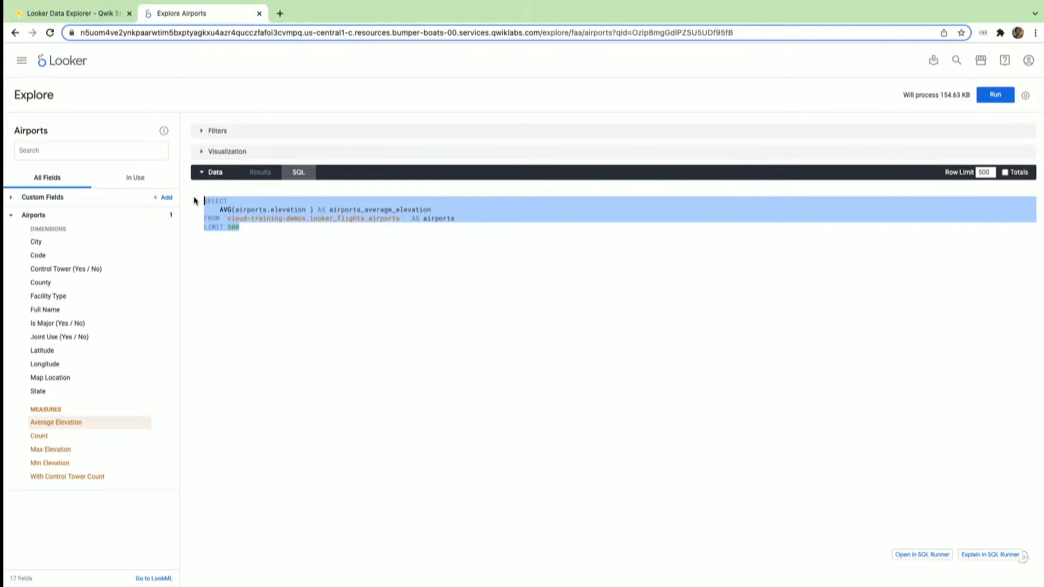
Check the next lab instruction, run the Average Elevation query and expand its visualization
click(86, 11)
scroll(353, 407, down, 1)
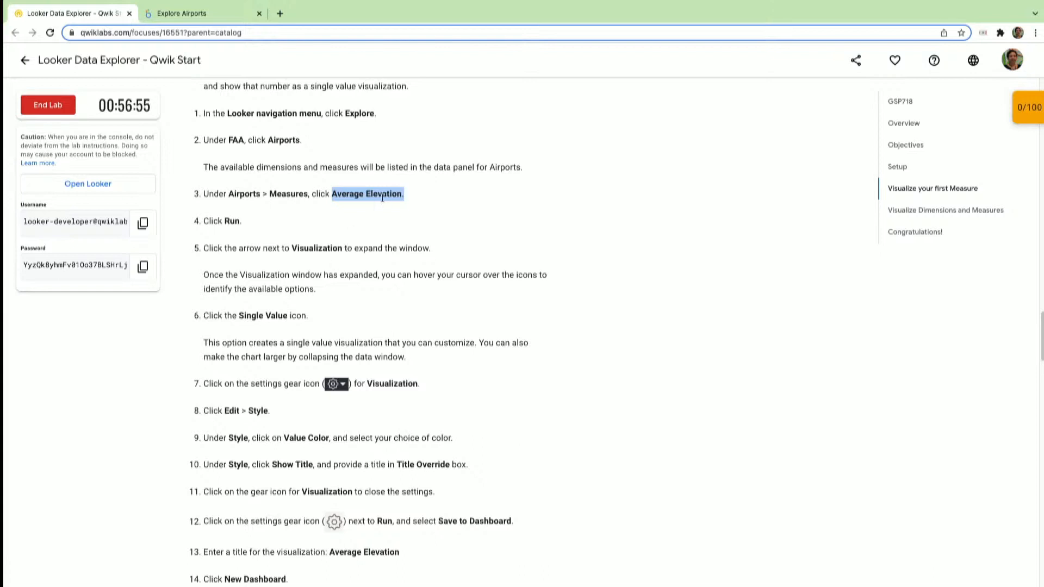
click(198, 14)
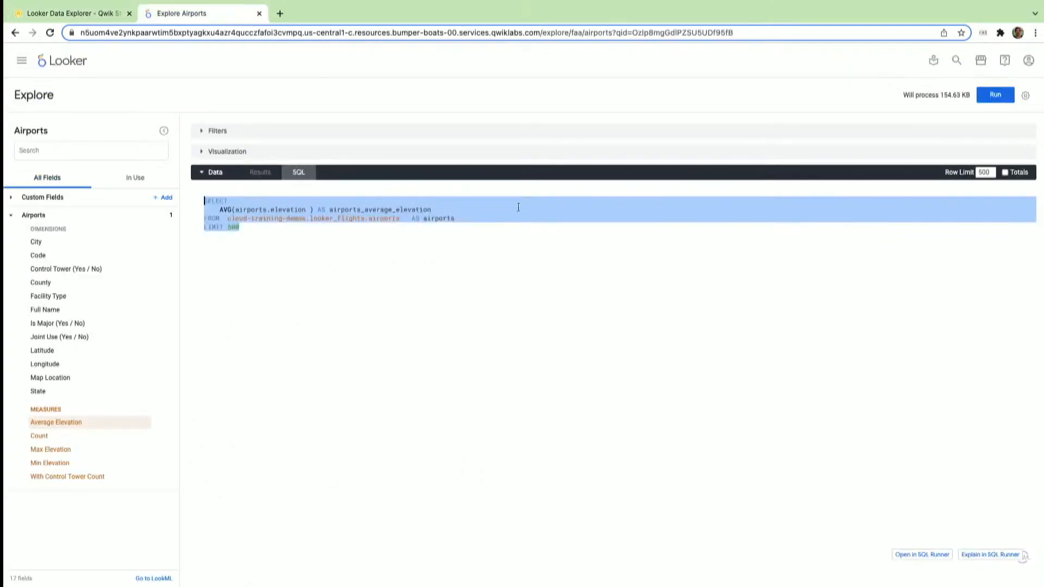
click(999, 95)
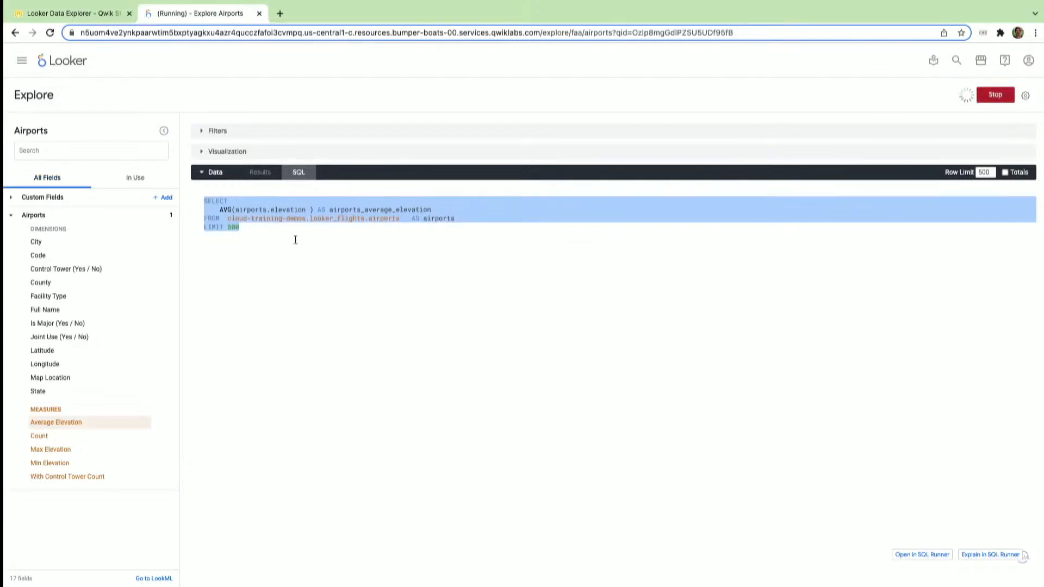
click(231, 155)
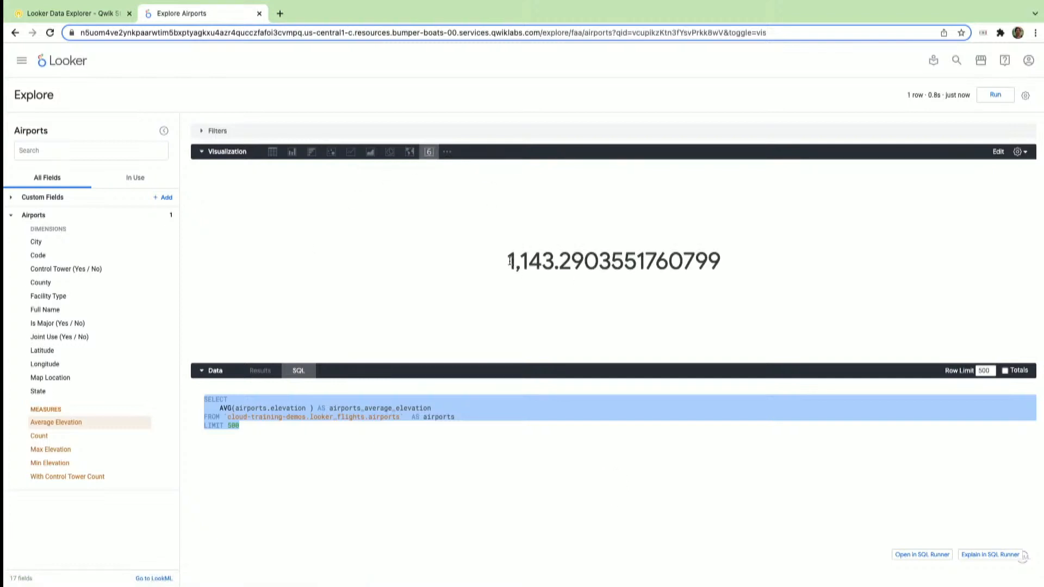
drag(509, 261, 675, 260)
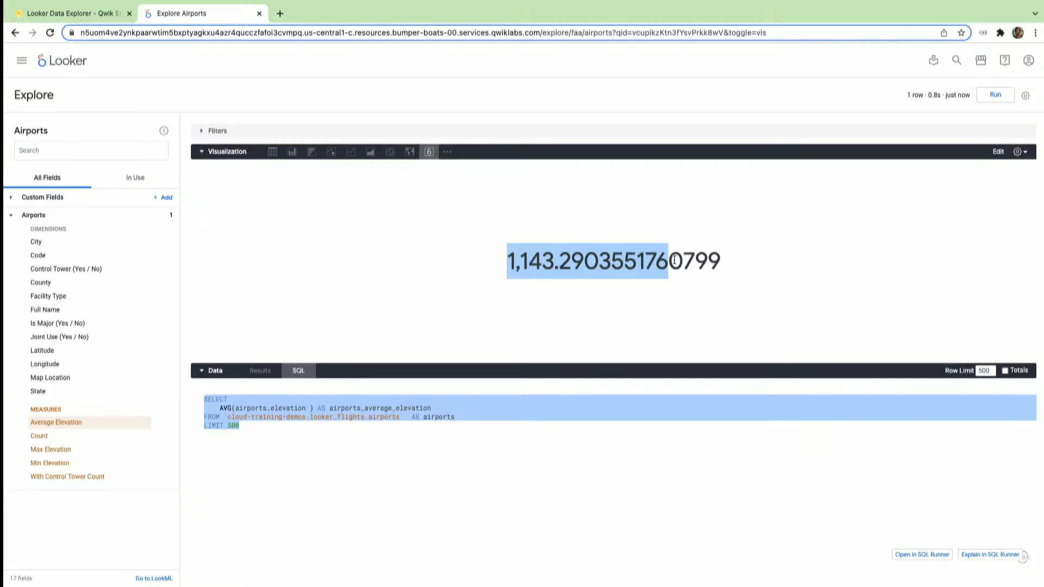
Set the single value visualization's Value Color to purple from the Shoreline palette
click(1019, 155)
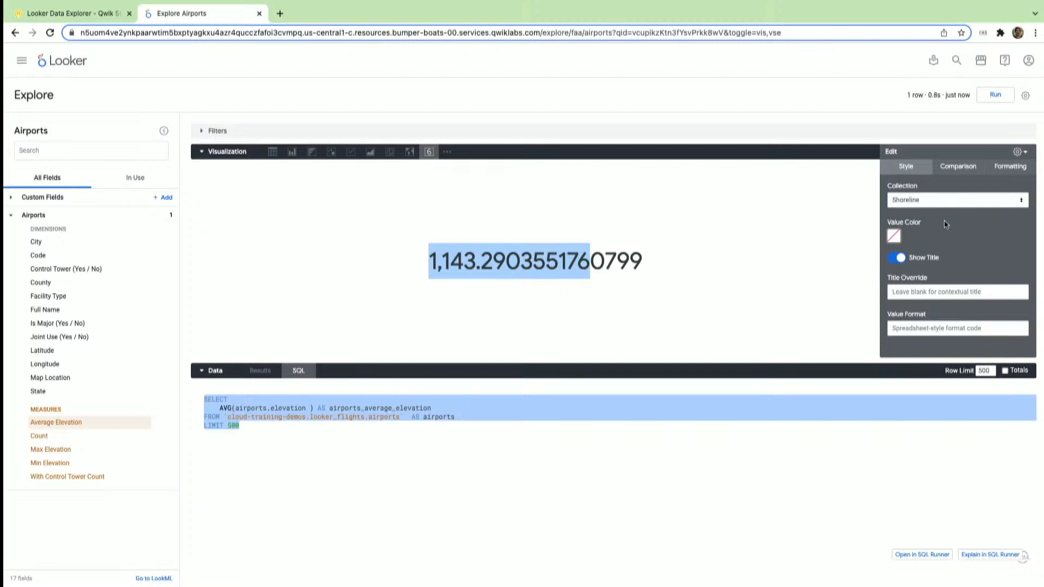
click(893, 237)
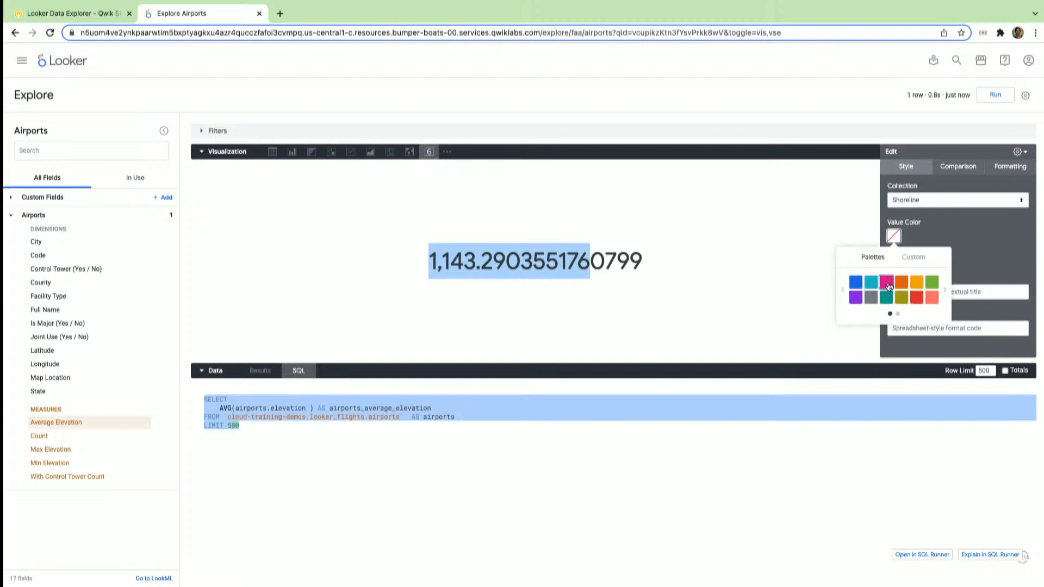
click(855, 297)
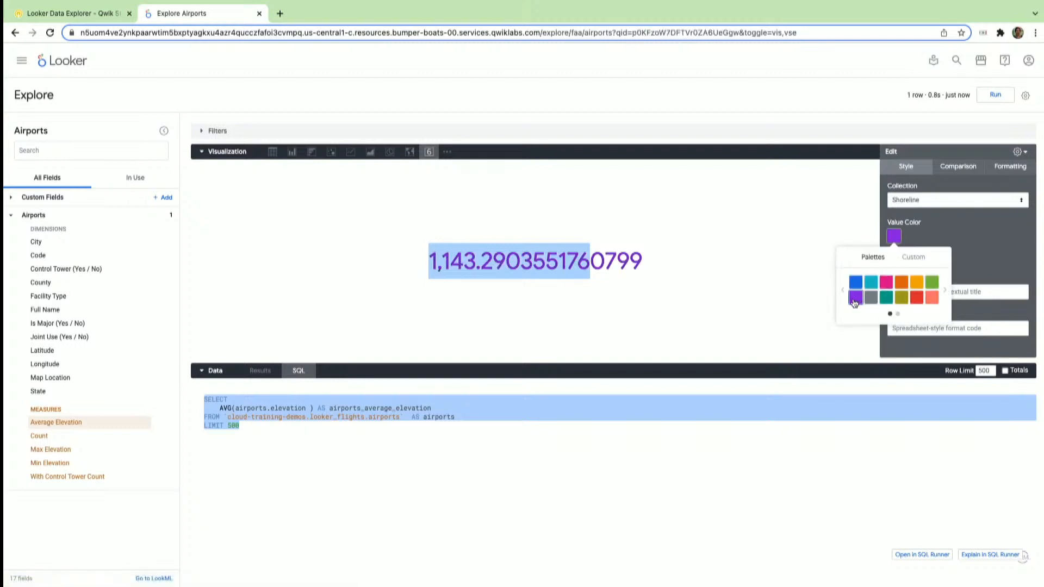
click(811, 306)
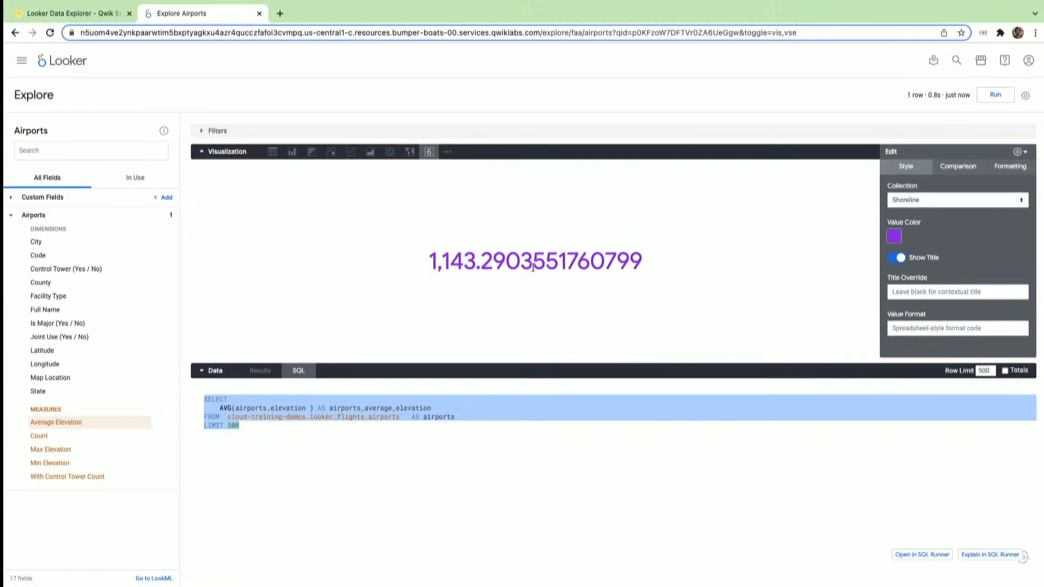
Set the single value visualization's Value Format to 0.000
drag(504, 262, 620, 263)
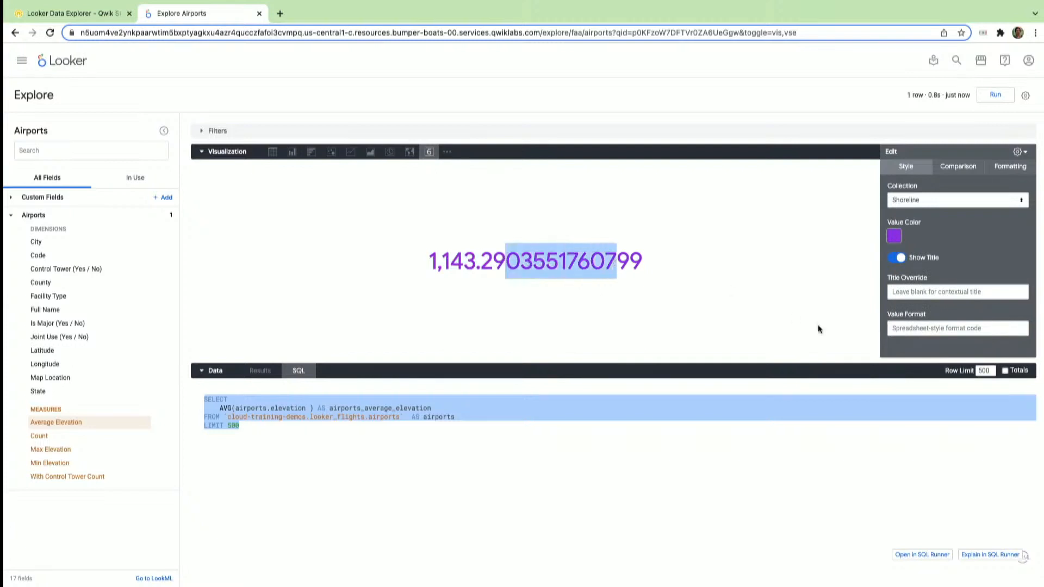
click(915, 328)
text(0.00)
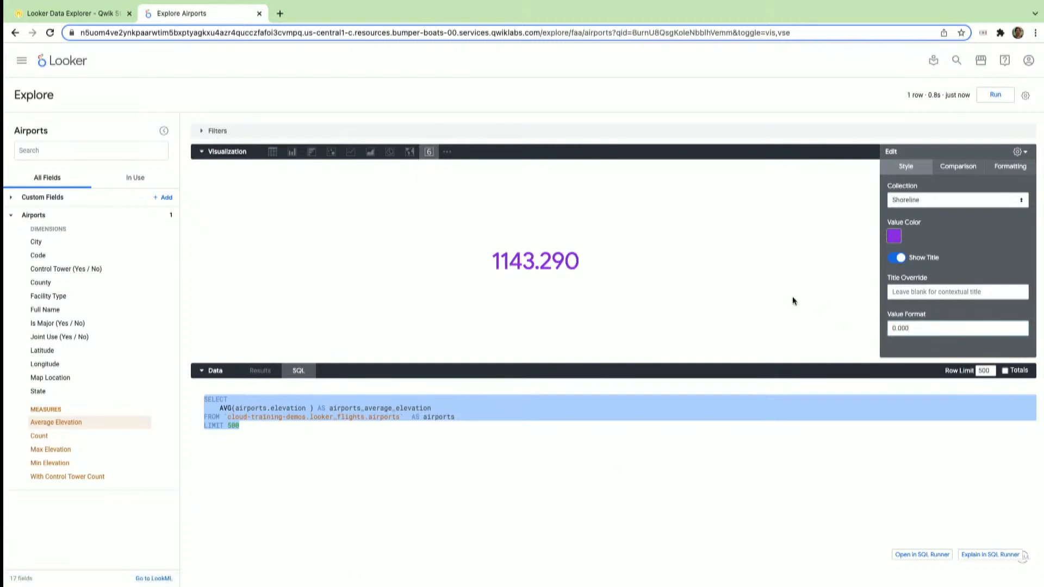
Copy the title Average Elevation from the lab instructions and set it as the visualization's Title Override
click(97, 14)
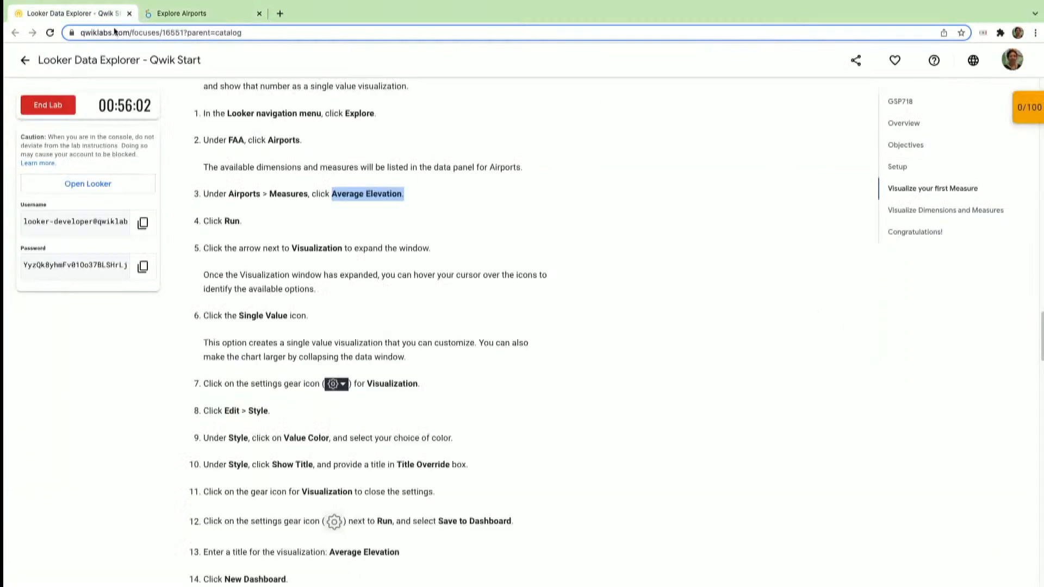
scroll(382, 414, down, 3)
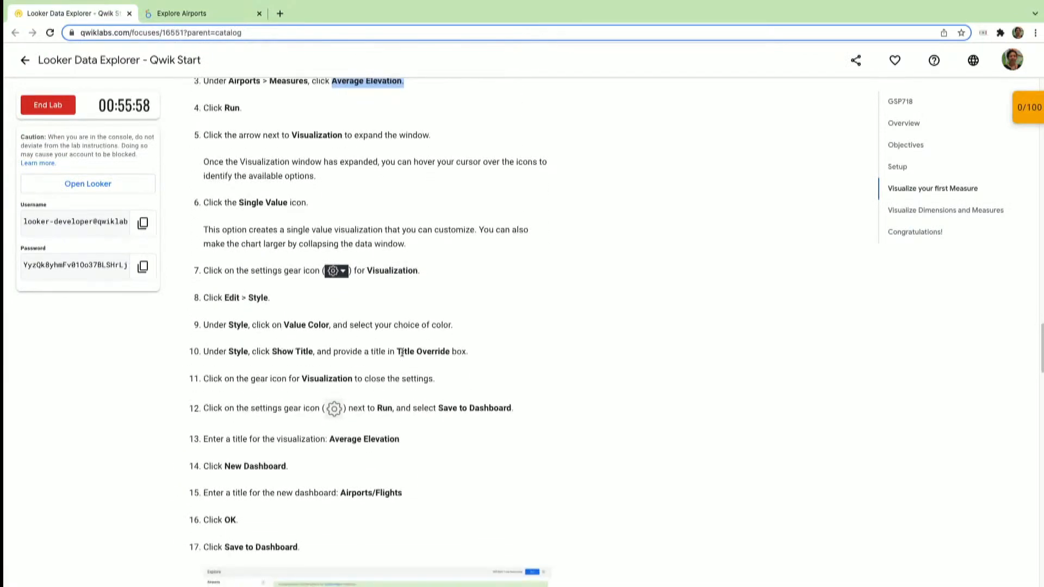
scroll(402, 352, down, 1)
scroll(402, 352, up, 1)
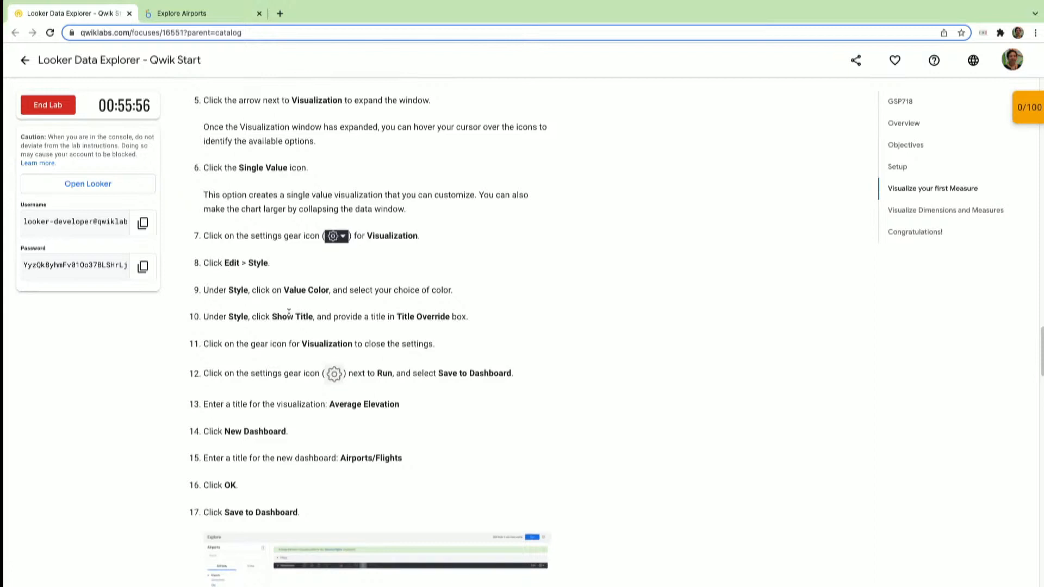
drag(287, 316, 362, 318)
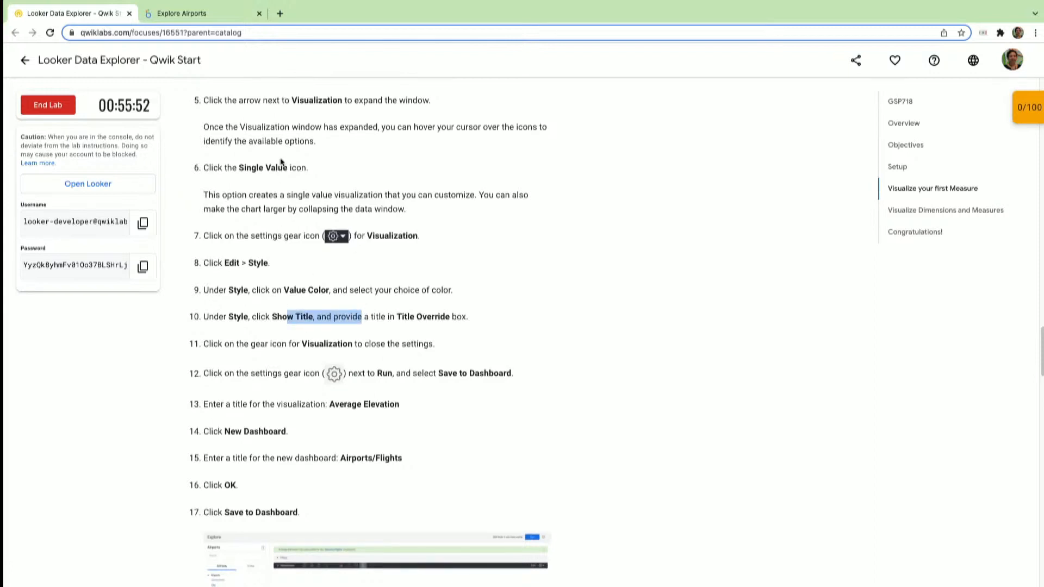
drag(329, 404, 401, 409)
key(ctrl+c)
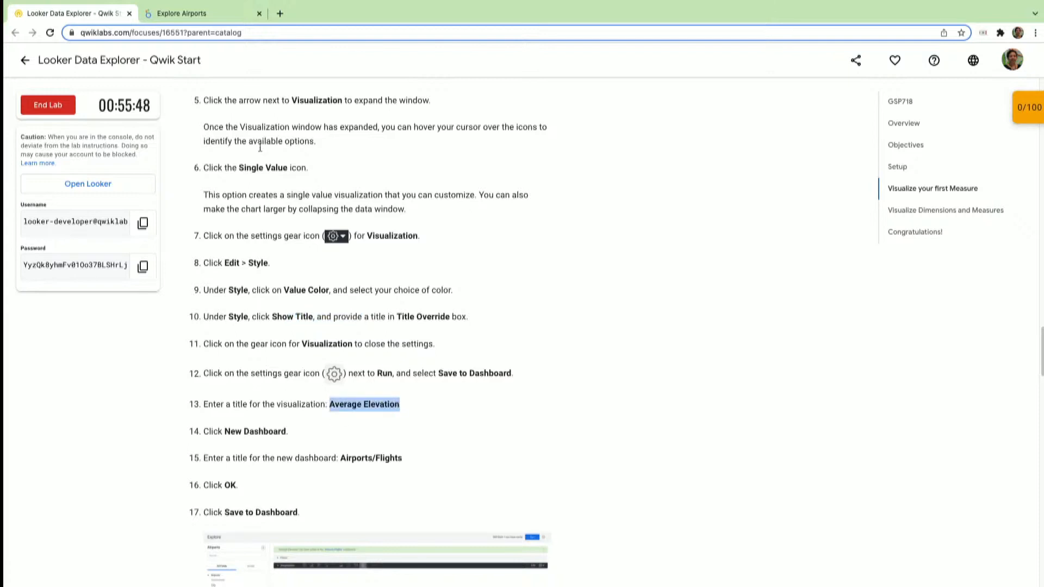
click(190, 14)
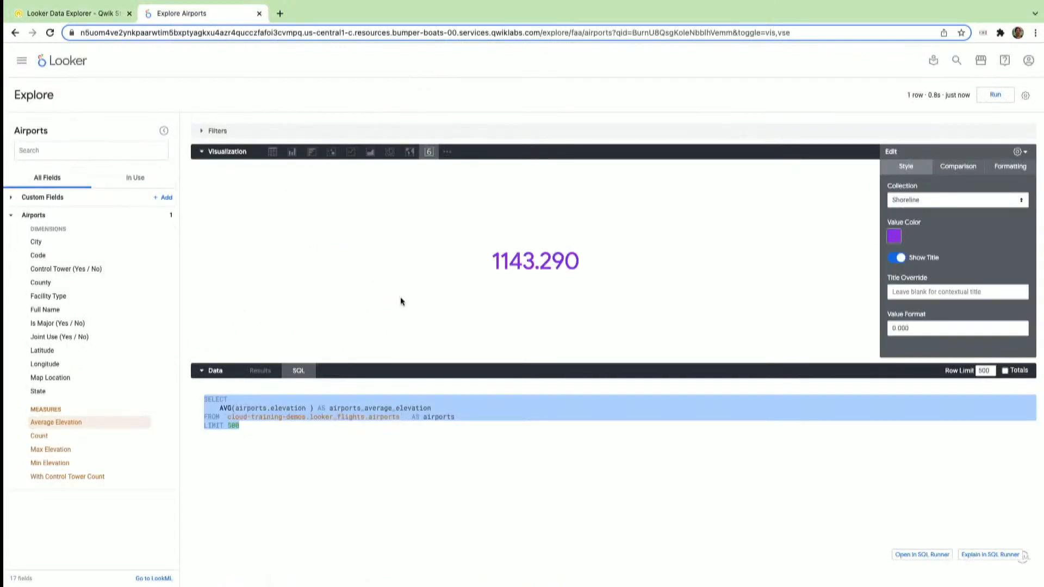
click(929, 293)
key(ctrl+v)
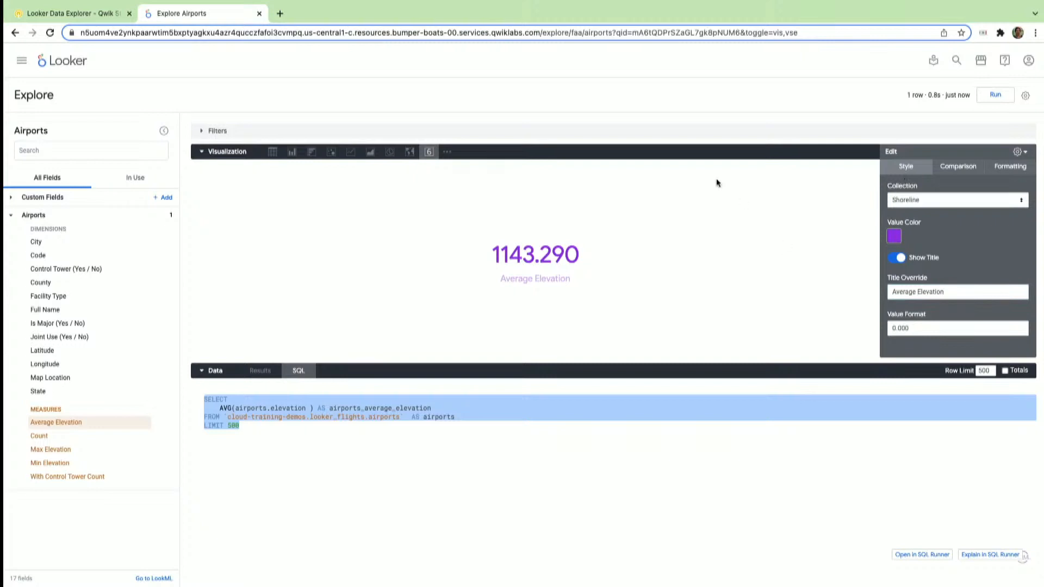
Check the next lab instructions and start saving the Average Elevation visualization to a dashboard in the Shared folder
click(96, 15)
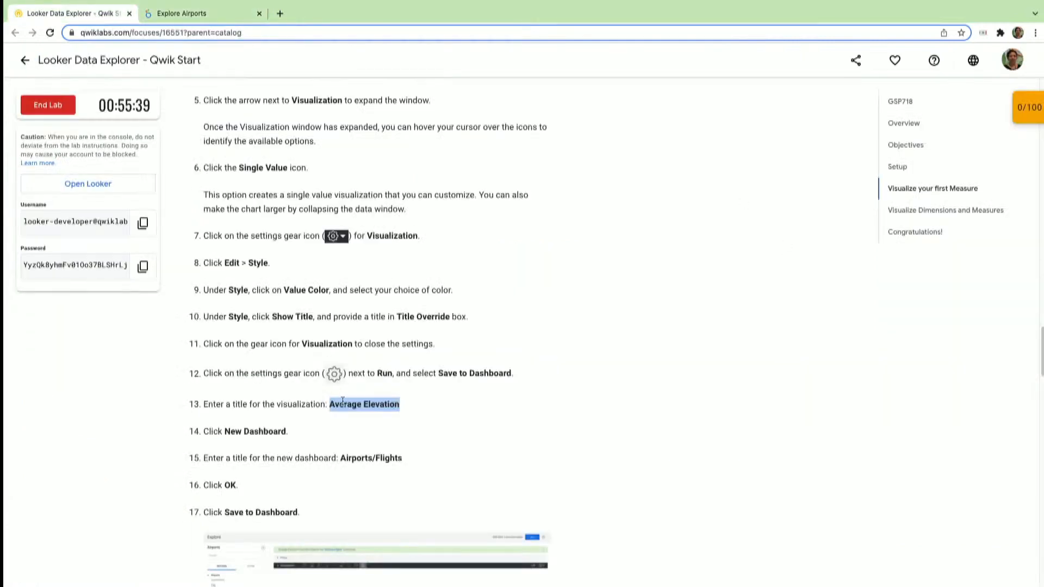
scroll(342, 402, down, 1)
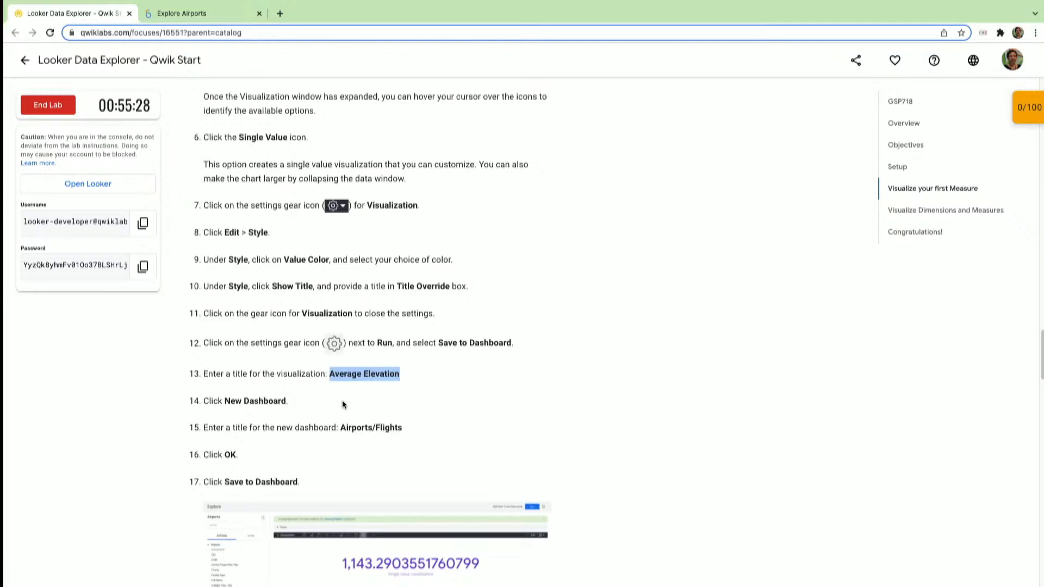
click(186, 14)
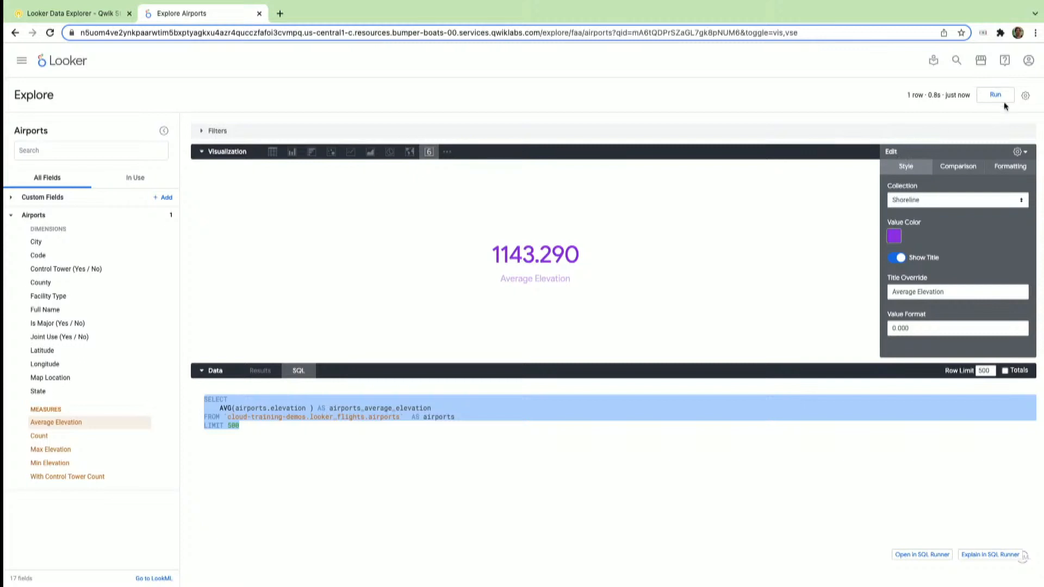
click(1024, 98)
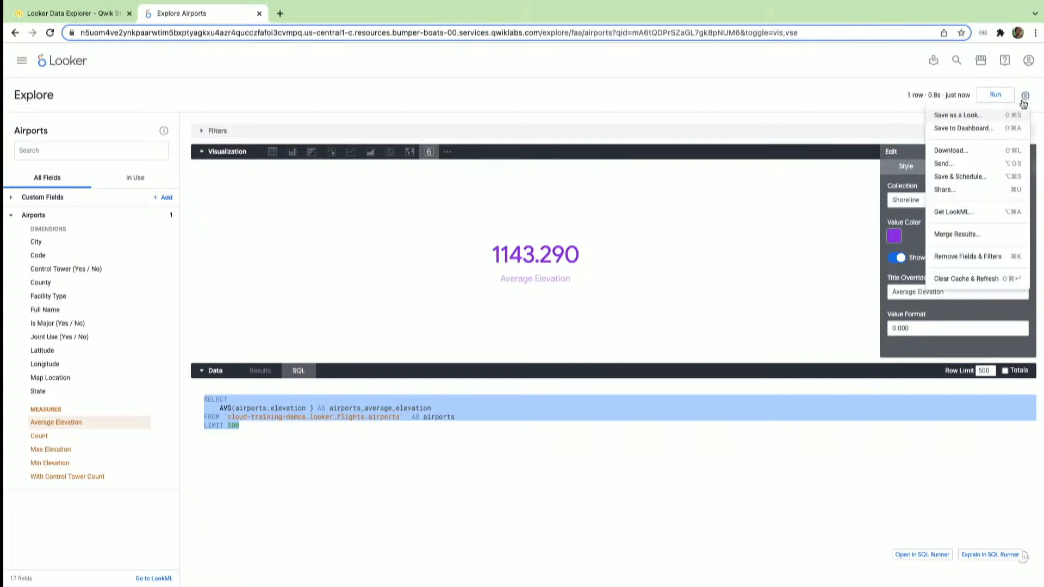
click(979, 149)
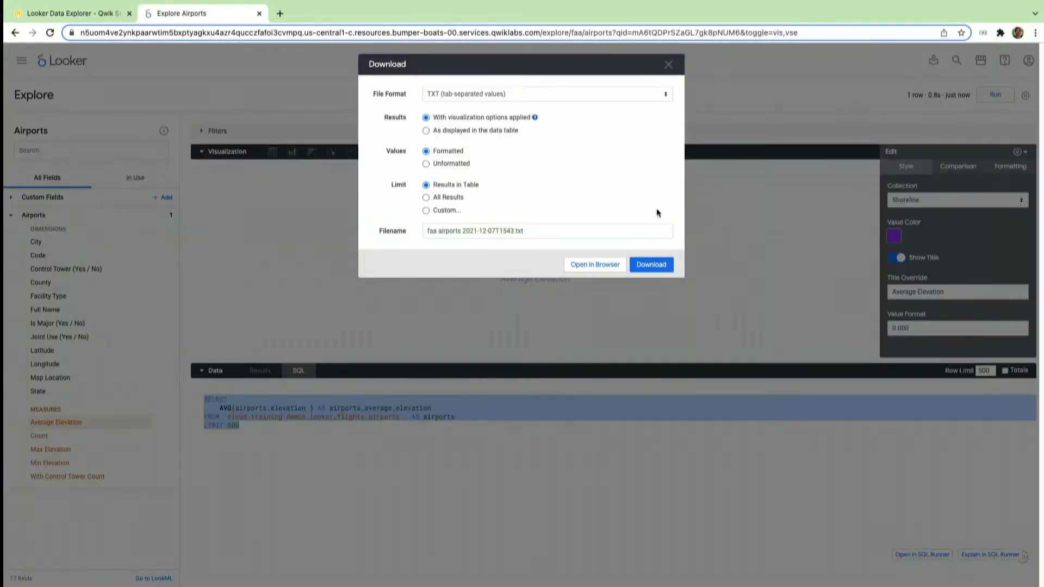
click(669, 64)
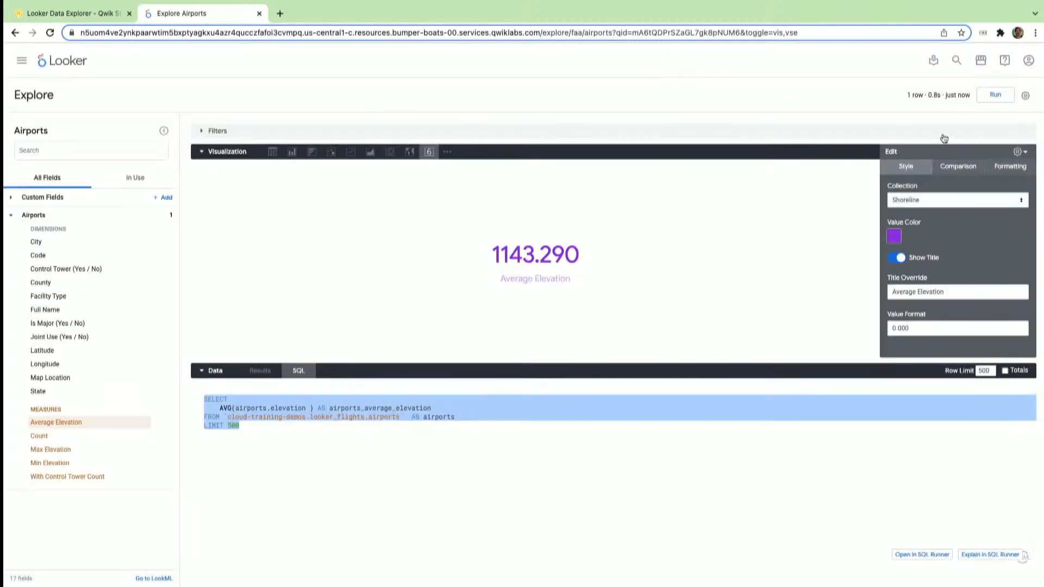
click(1026, 97)
click(989, 129)
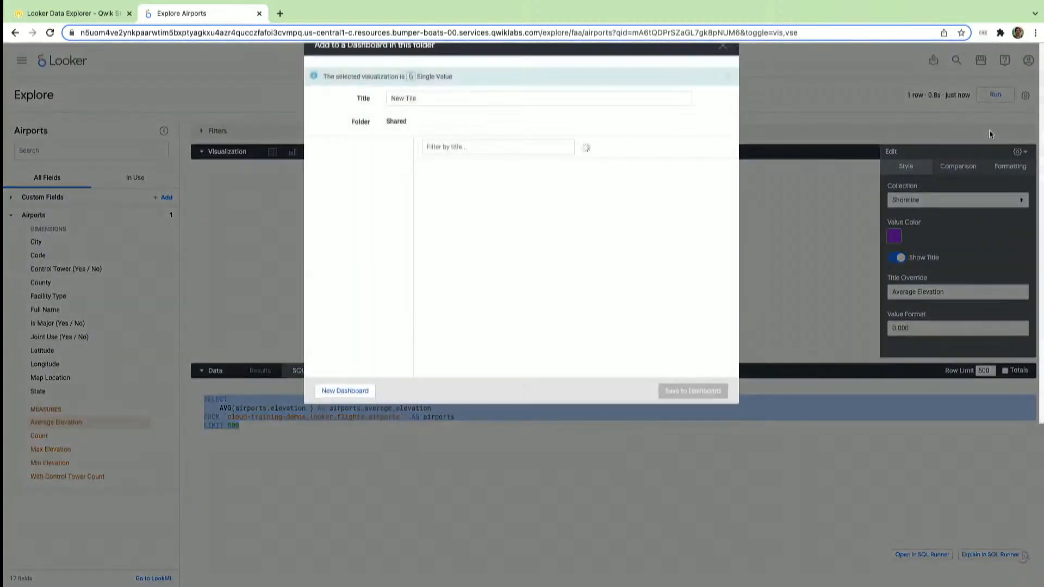
click(440, 122)
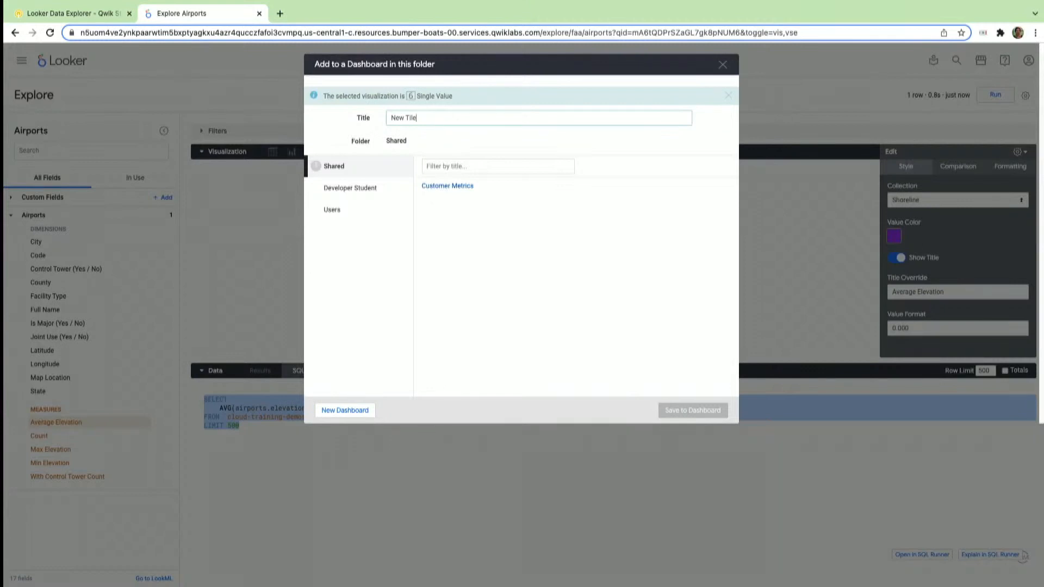
Copy the dashboard title from the lab instructions and create a new dashboard named Airports/Flights in the Shared folder
click(46, 14)
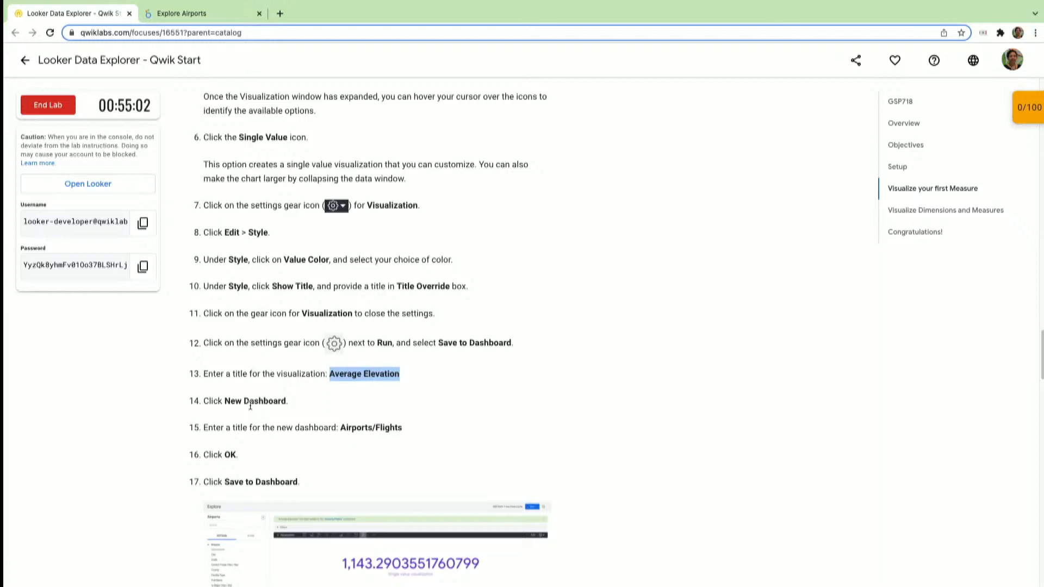
scroll(251, 407, up, 1)
scroll(252, 411, down, 1)
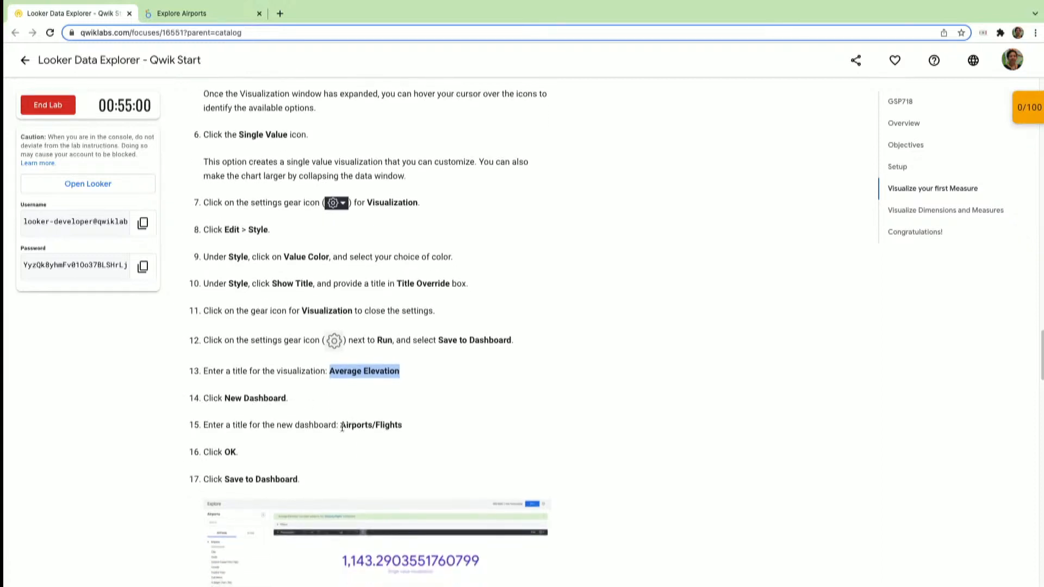
drag(340, 426, 403, 429)
key(ctrl+c)
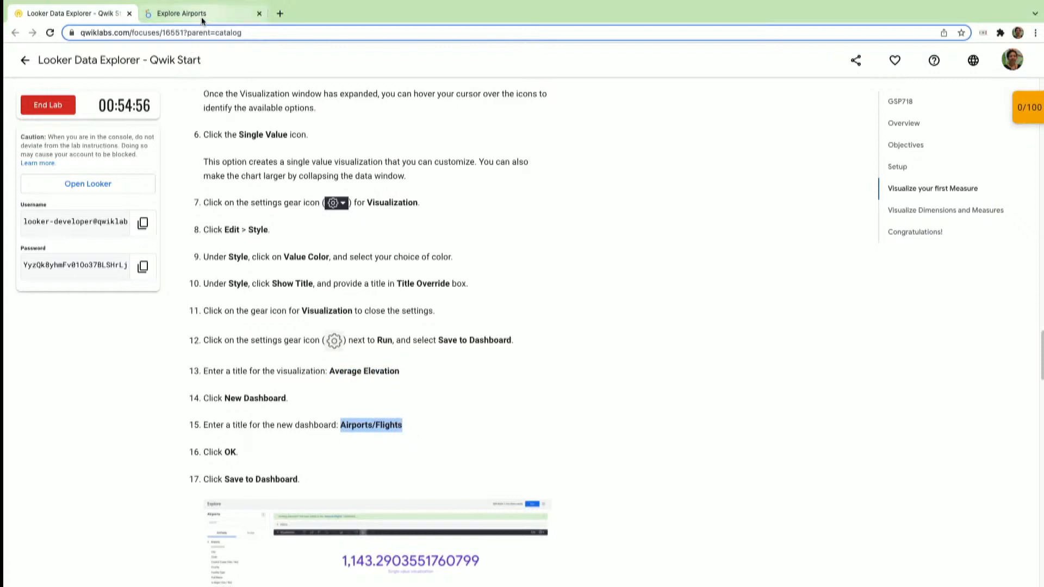
click(185, 13)
click(352, 414)
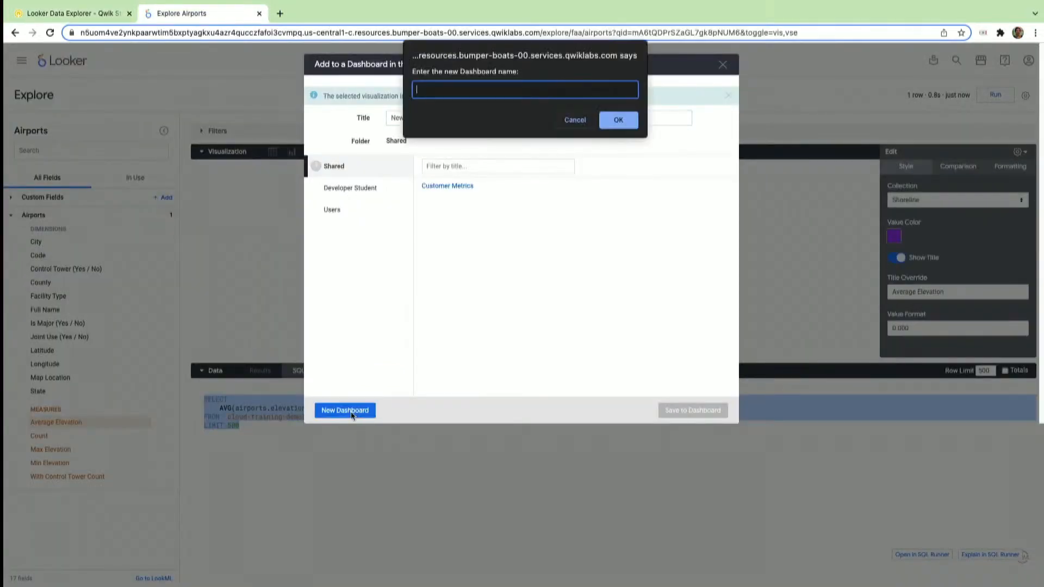
key(ctrl+v)
click(605, 123)
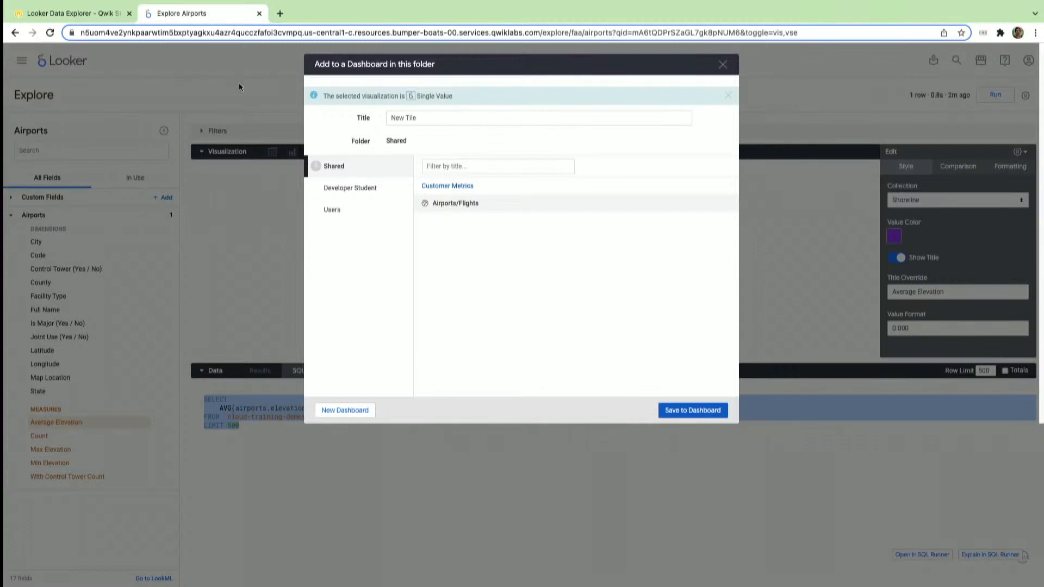
Following the lab instructions, title the tile Average Elevation and save it to the Airports/Flights dashboard
click(105, 15)
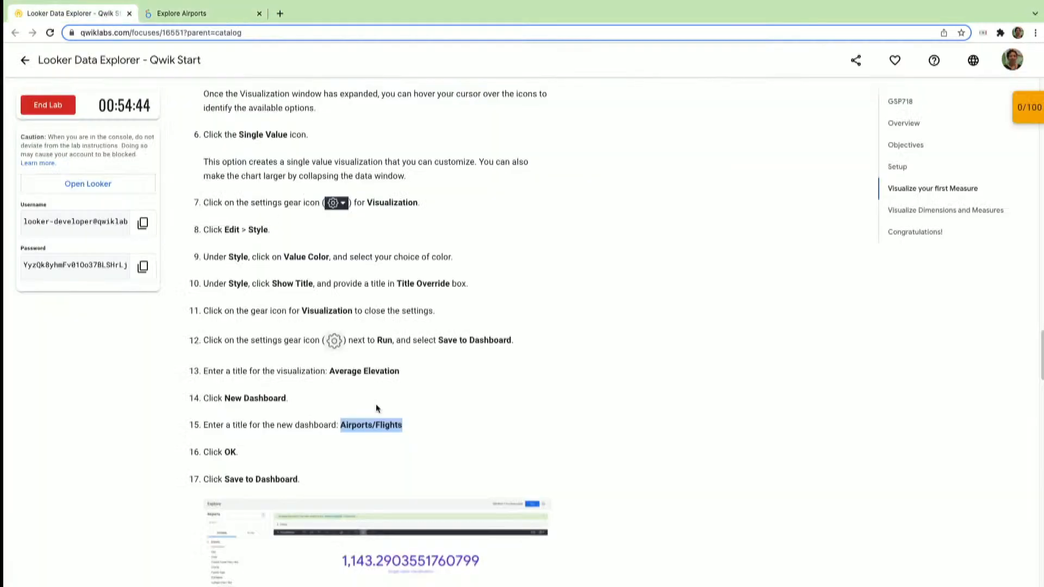
scroll(376, 404, up, 1)
scroll(377, 407, down, 4)
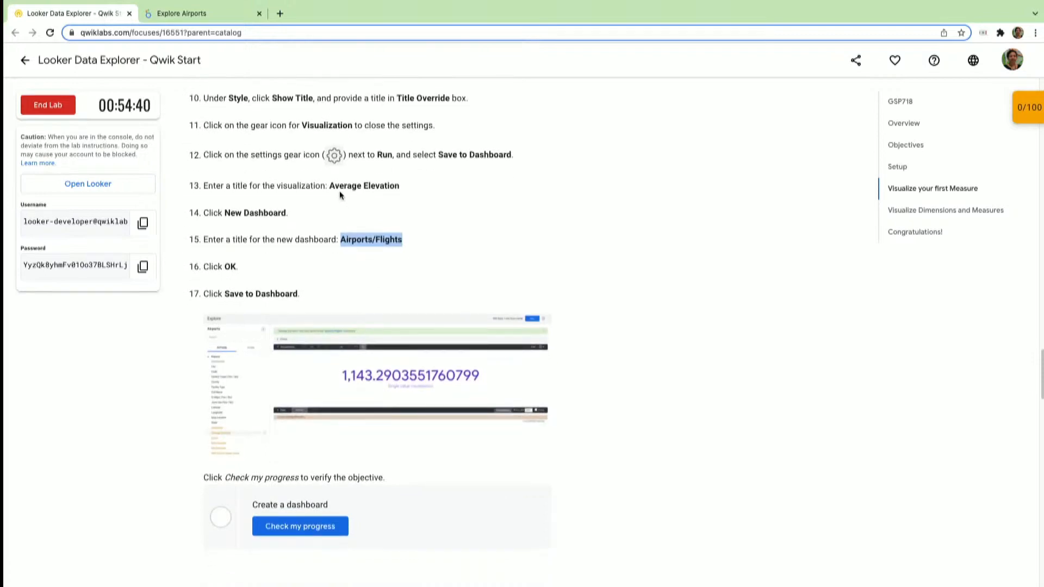
drag(330, 185, 398, 194)
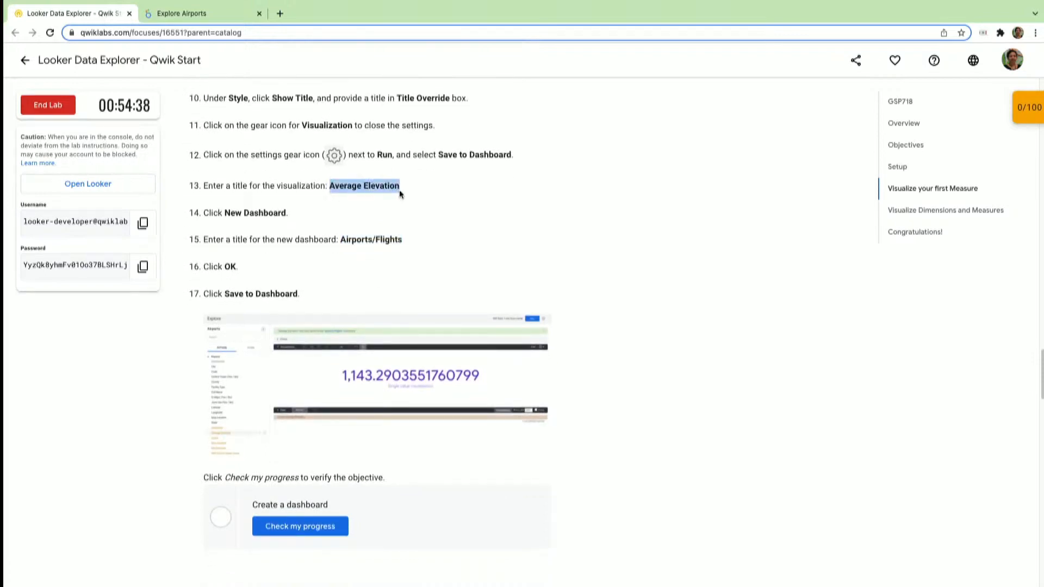
click(195, 12)
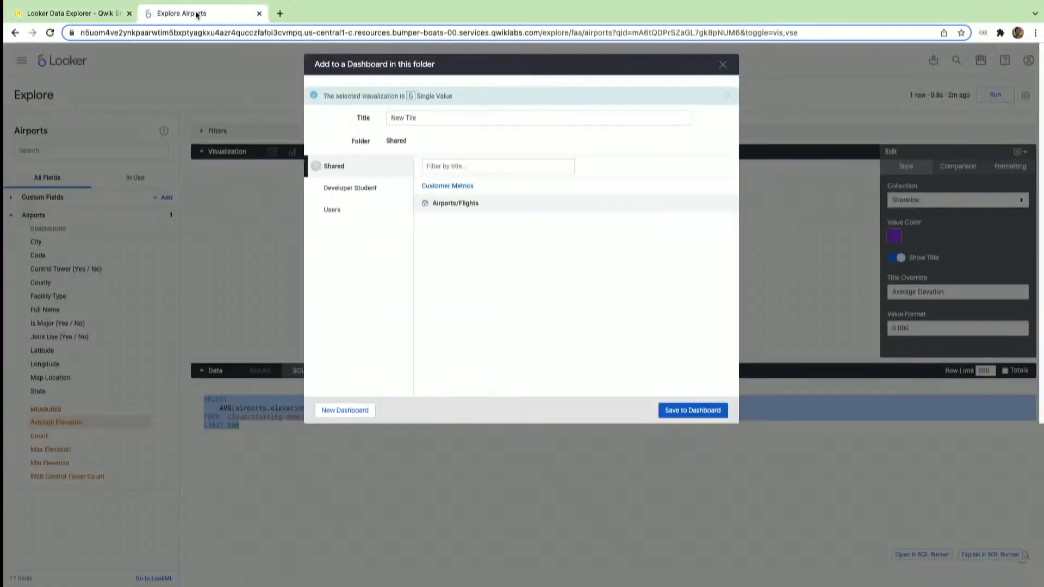
drag(426, 117, 370, 119)
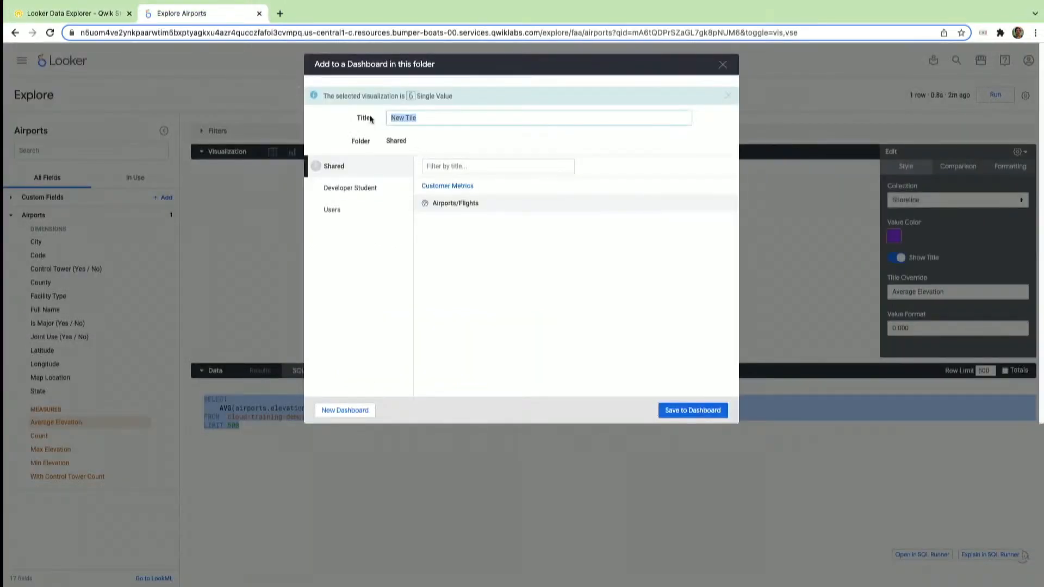
text(Average Elevation)
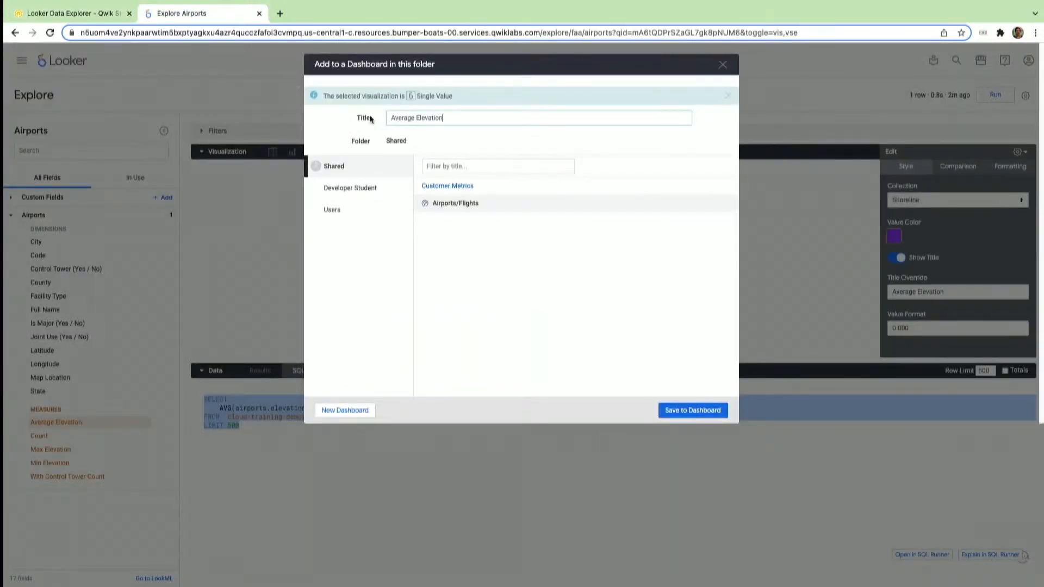
click(689, 411)
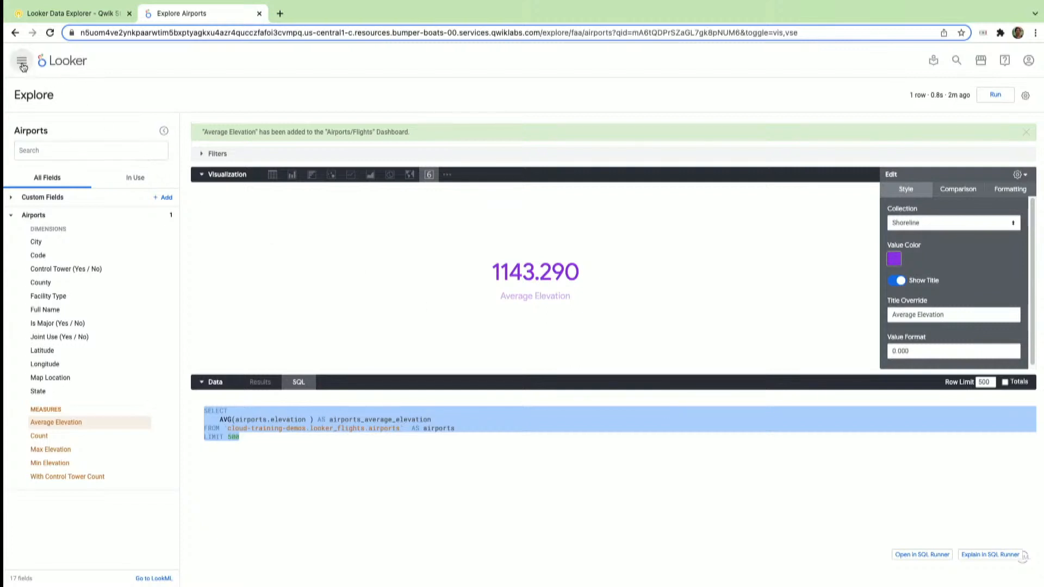
Open the Airports/Flights dashboard from the shared folders to view the saved tile
click(22, 60)
click(22, 95)
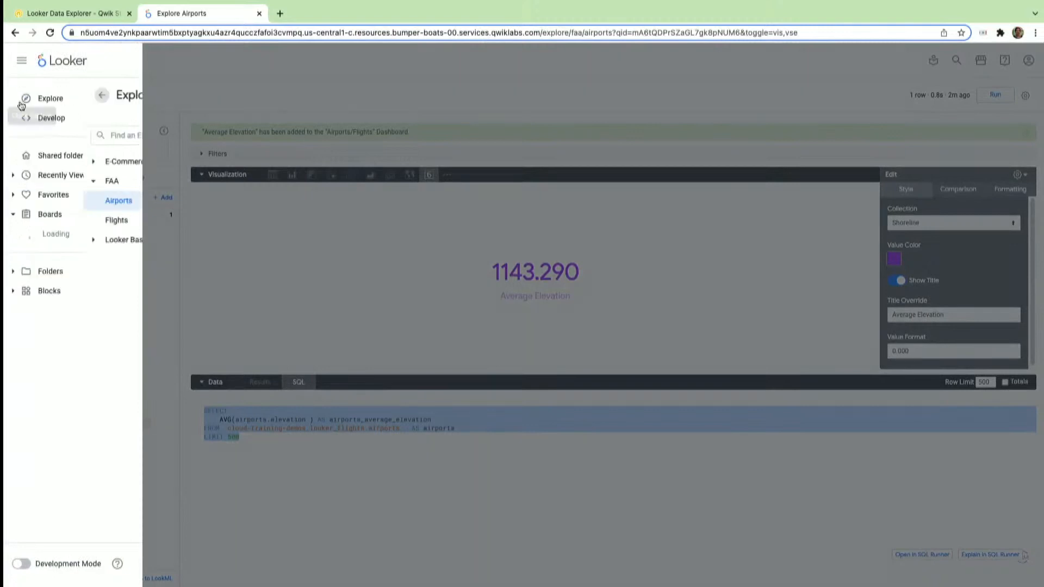
click(49, 157)
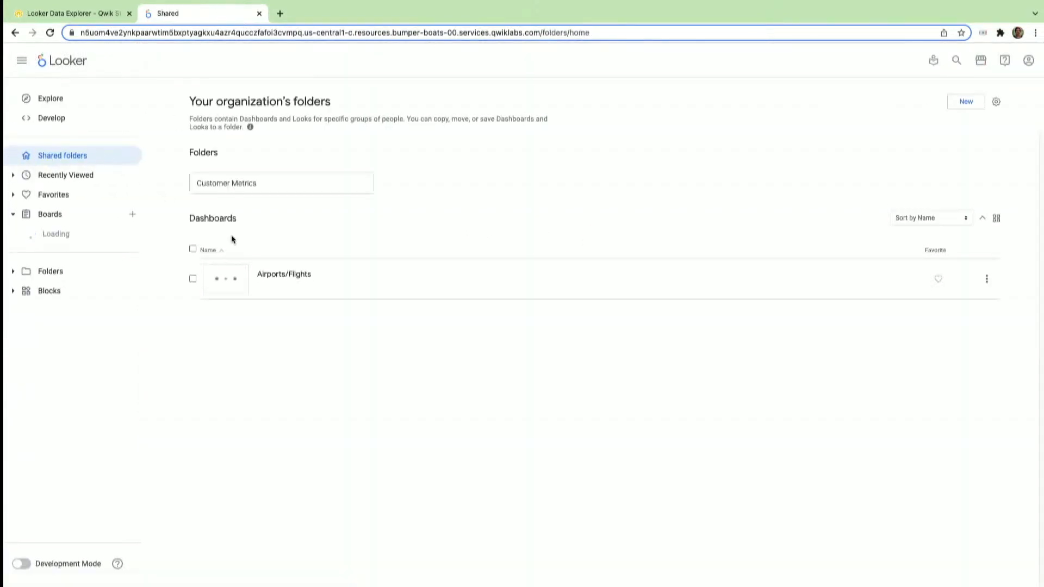
click(295, 276)
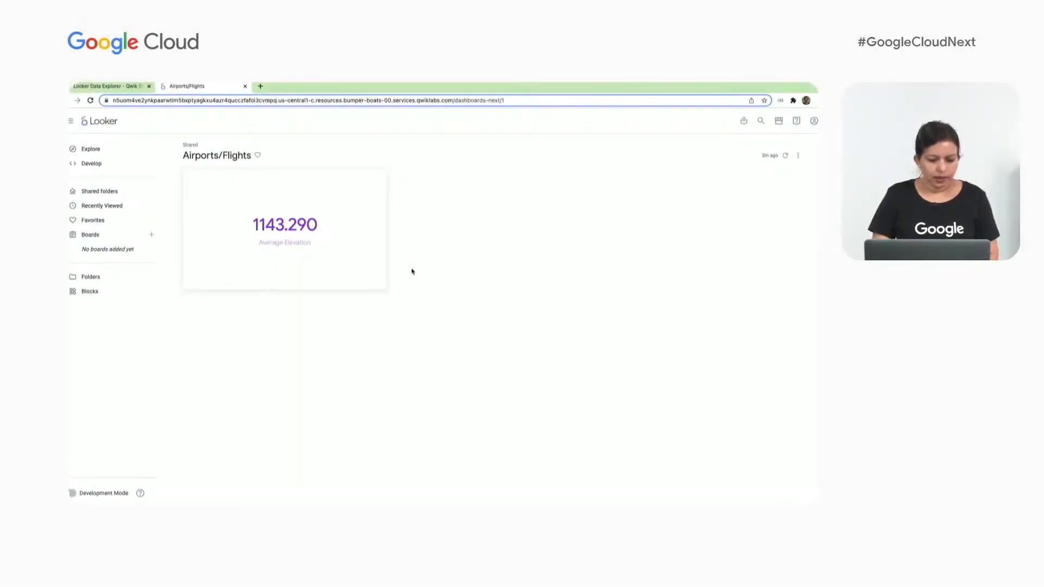
Return to the lab instructions and check the progress of the Create a dashboard objective
click(117, 90)
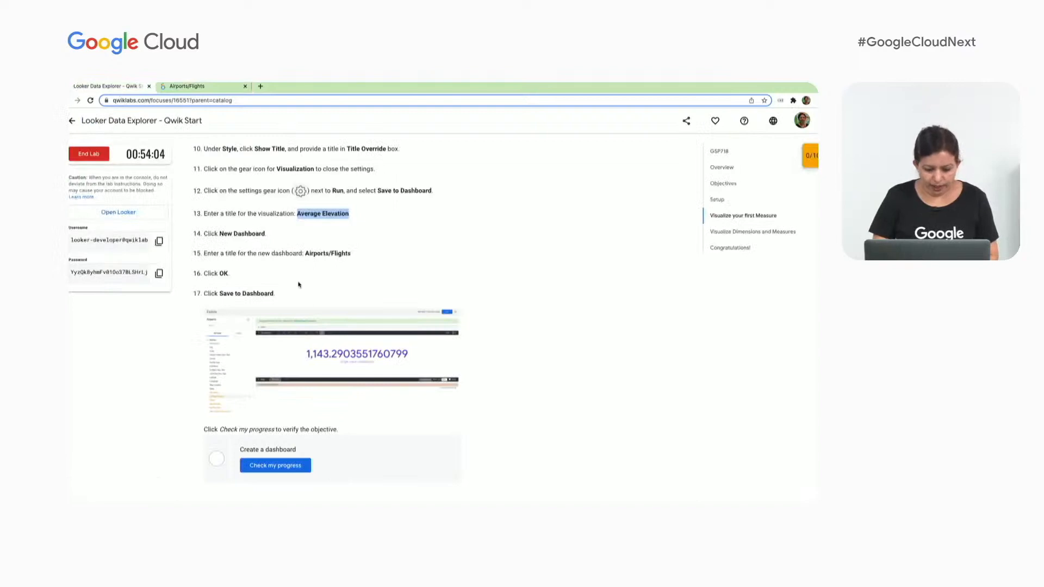
scroll(304, 348, down, 1)
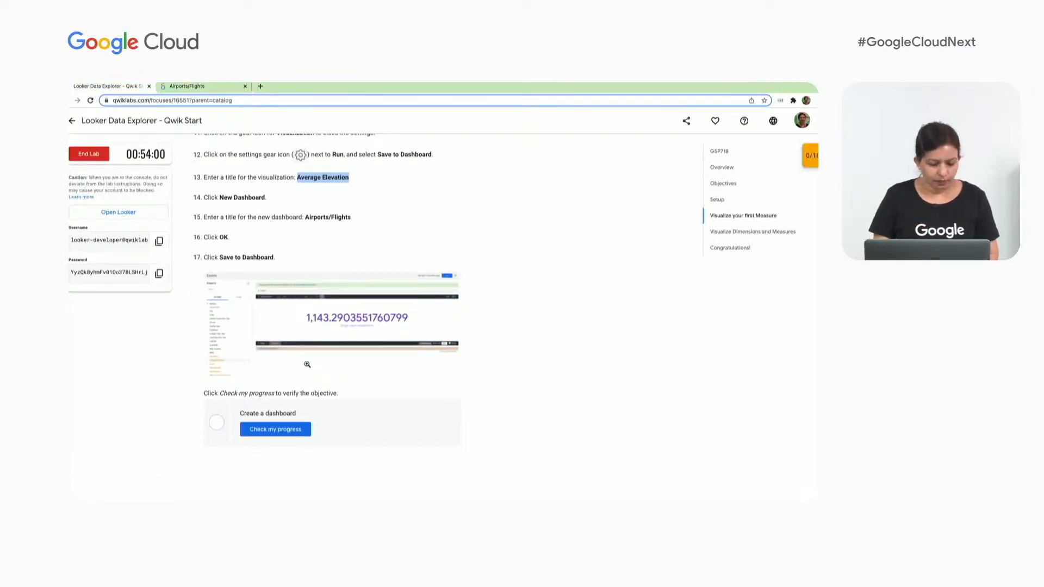
click(303, 431)
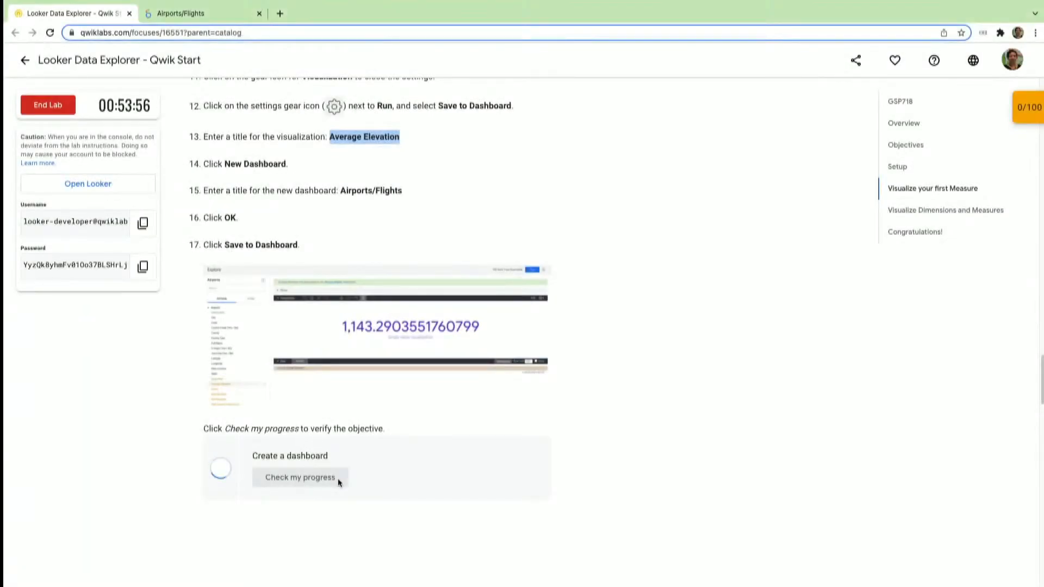
Read the Visualize Dimensions and Measures instructions, from opening the Airports explore through the chart settings
scroll(497, 466, down, 2)
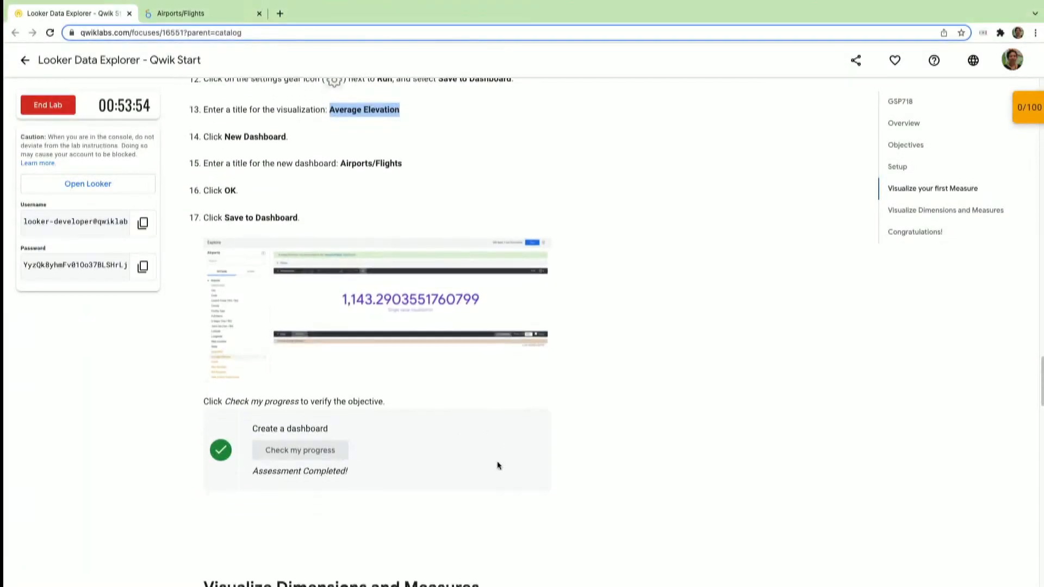
scroll(497, 466, down, 6)
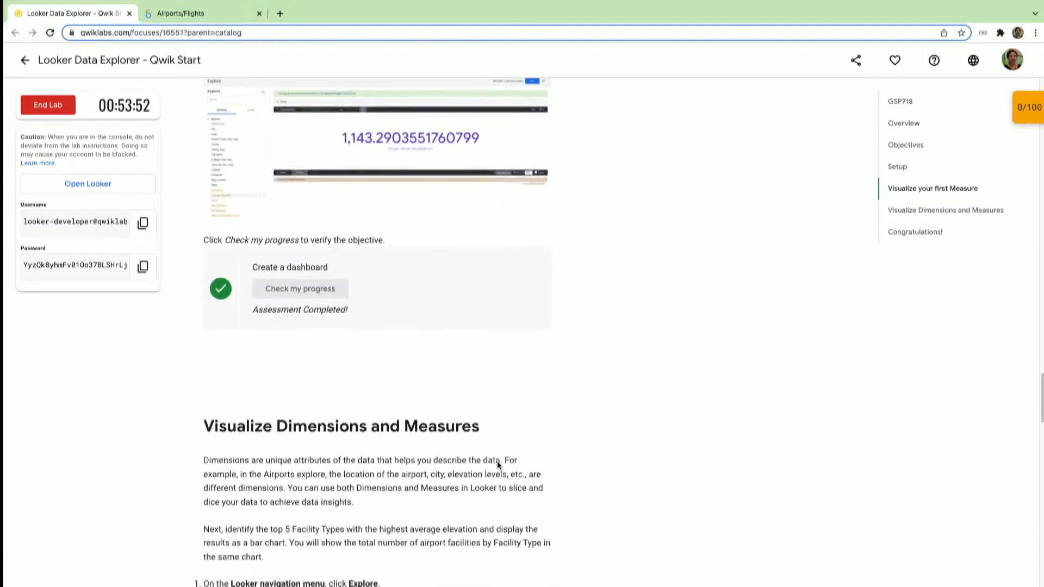
scroll(497, 466, down, 1)
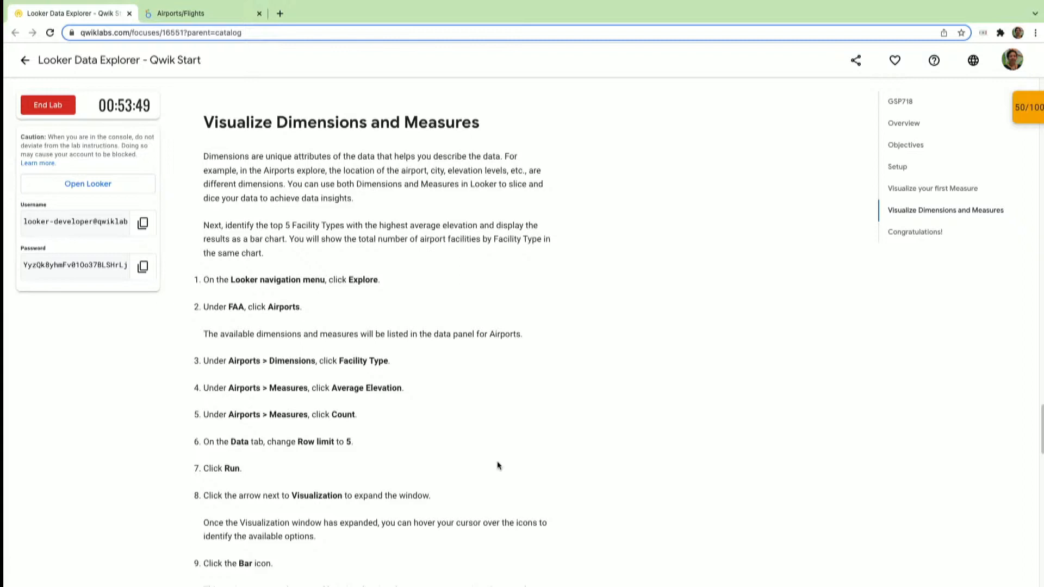
scroll(497, 466, down, 1)
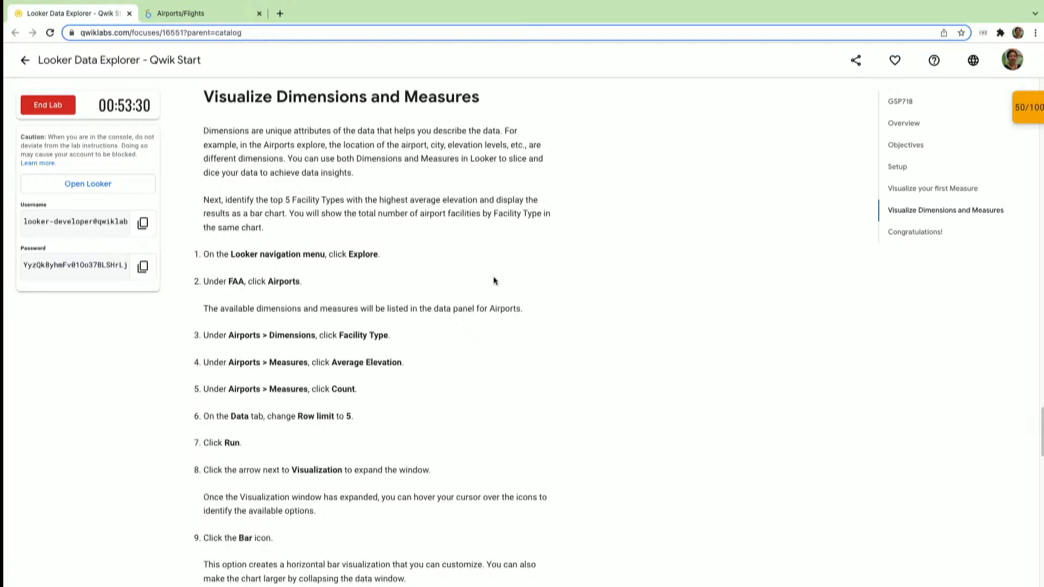
scroll(494, 280, down, 2)
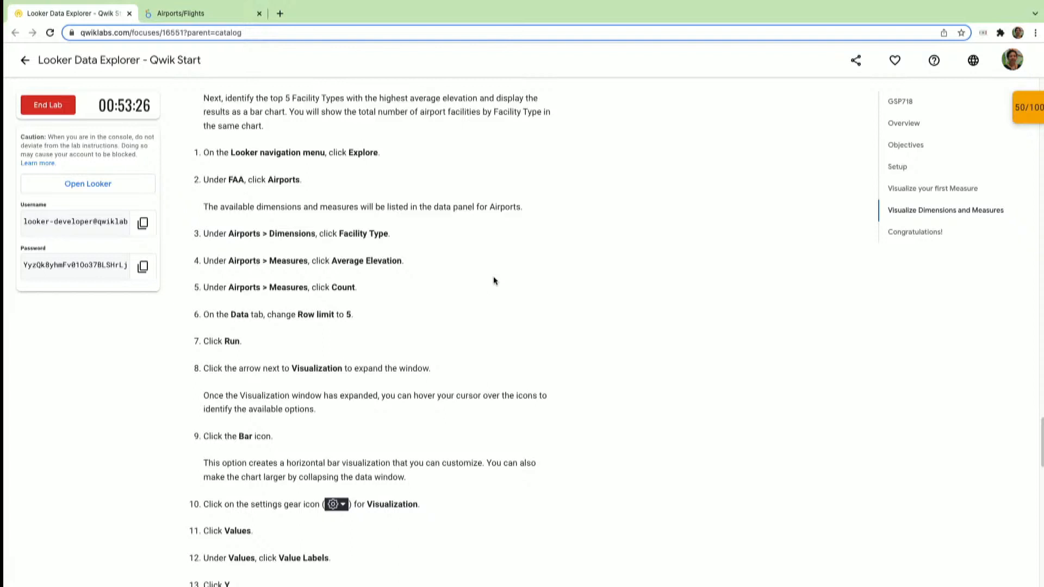
double_click(282, 182)
scroll(351, 274, down, 1)
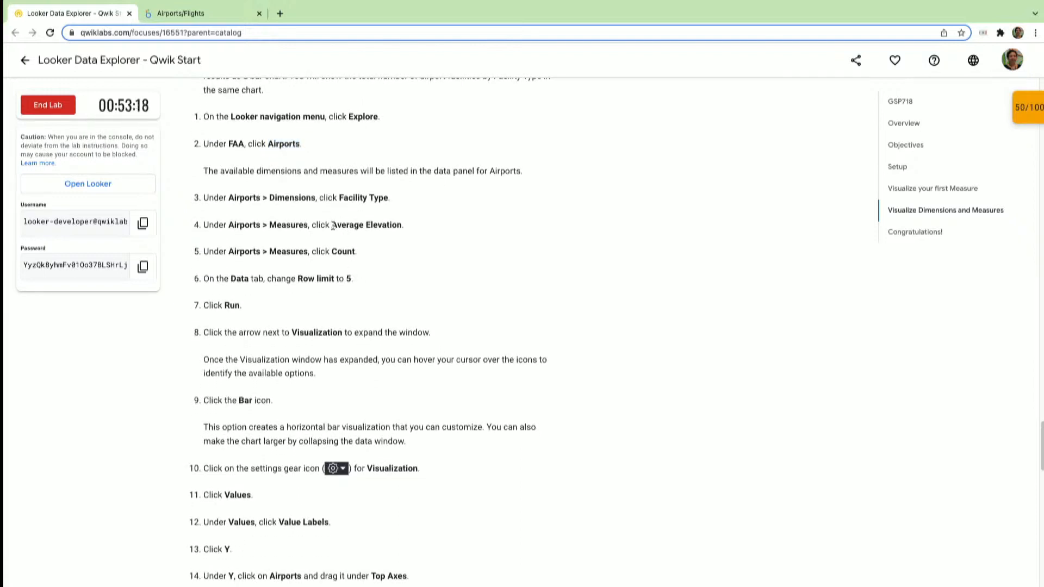
double_click(334, 226)
click(358, 194)
Switch to Looker, open the FAA Airports explore, and select the Facility Type dimension with the Average Elevation and Count measures
click(198, 13)
click(84, 105)
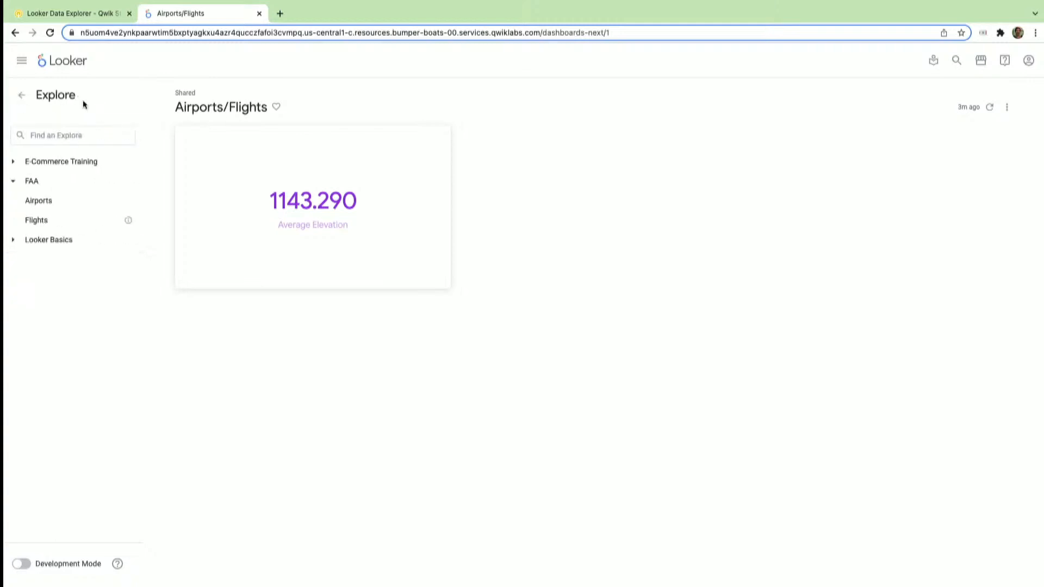
click(33, 201)
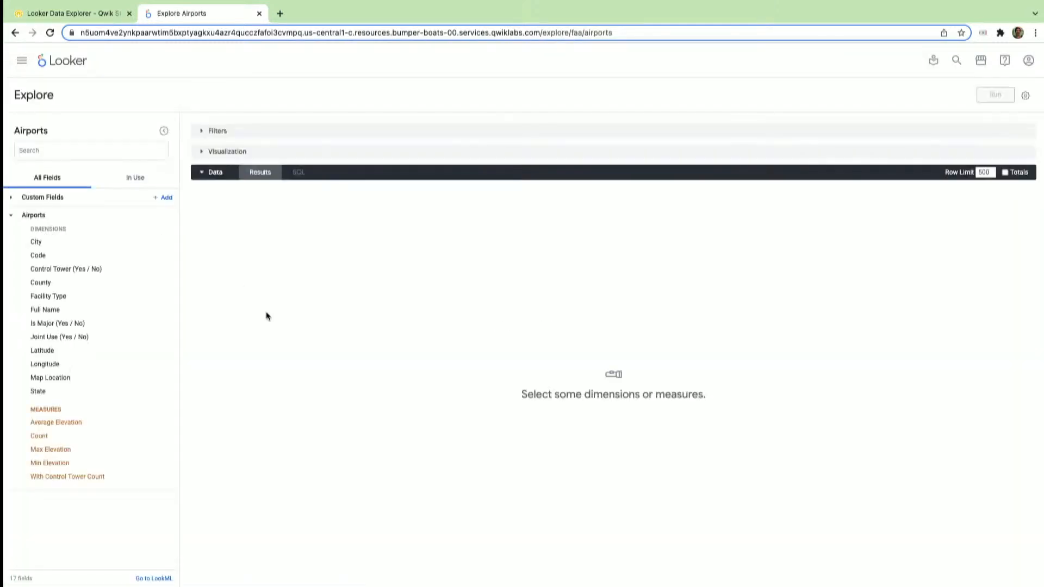
click(66, 423)
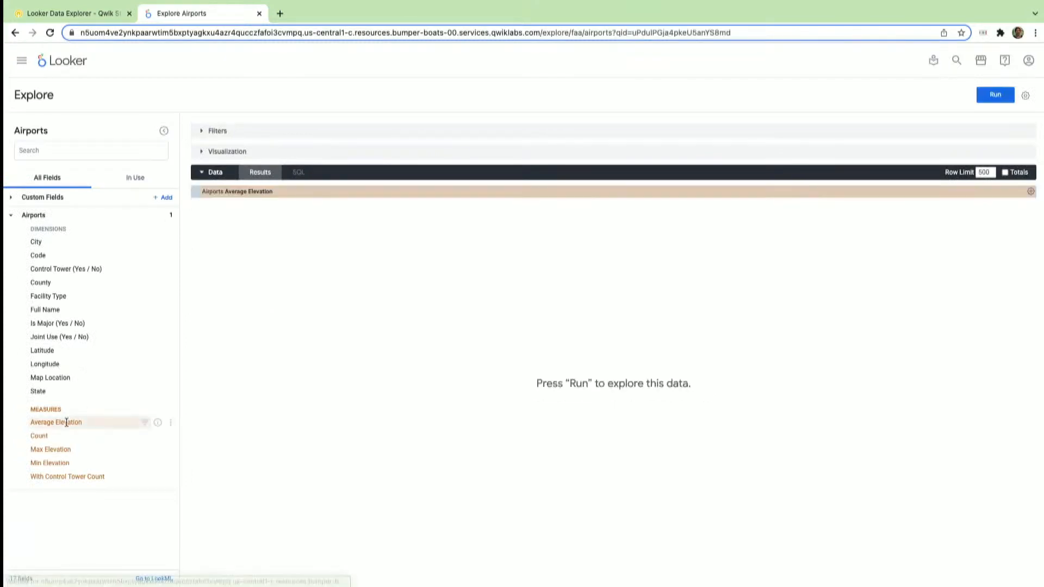
click(49, 296)
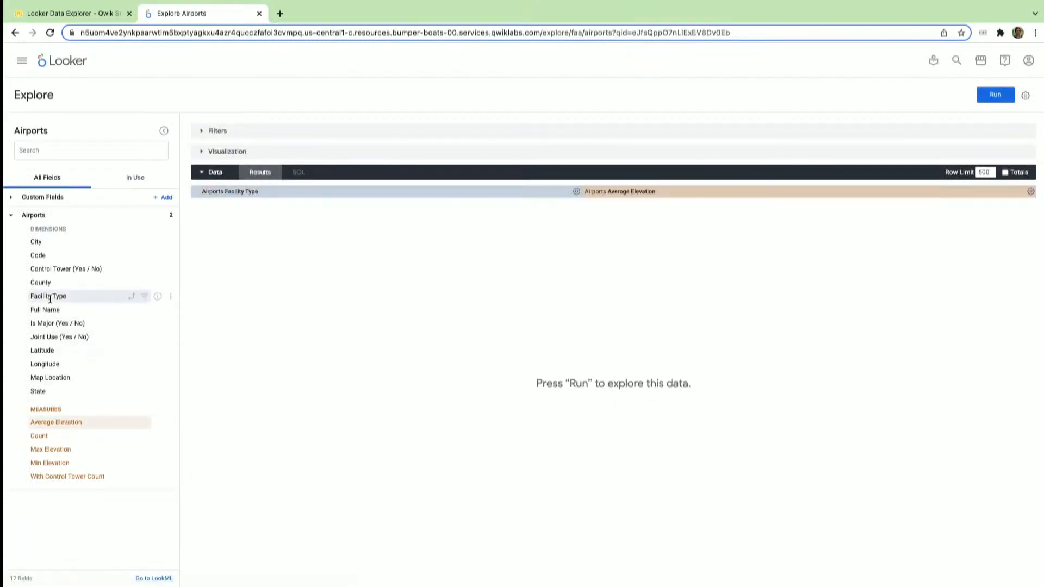
click(39, 436)
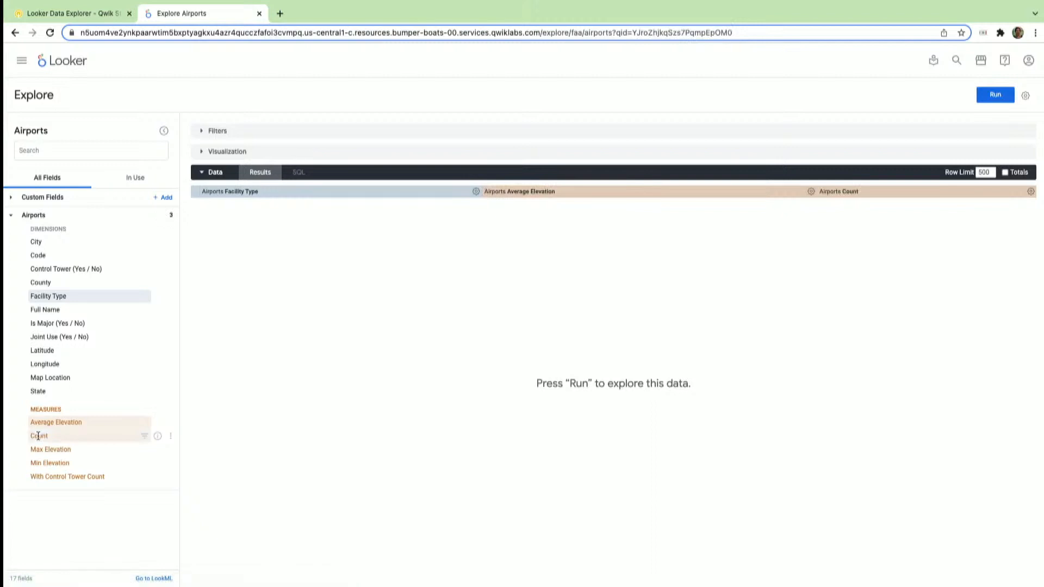
Inspect the generated SQL, and run the query with the visualization expanded
click(297, 173)
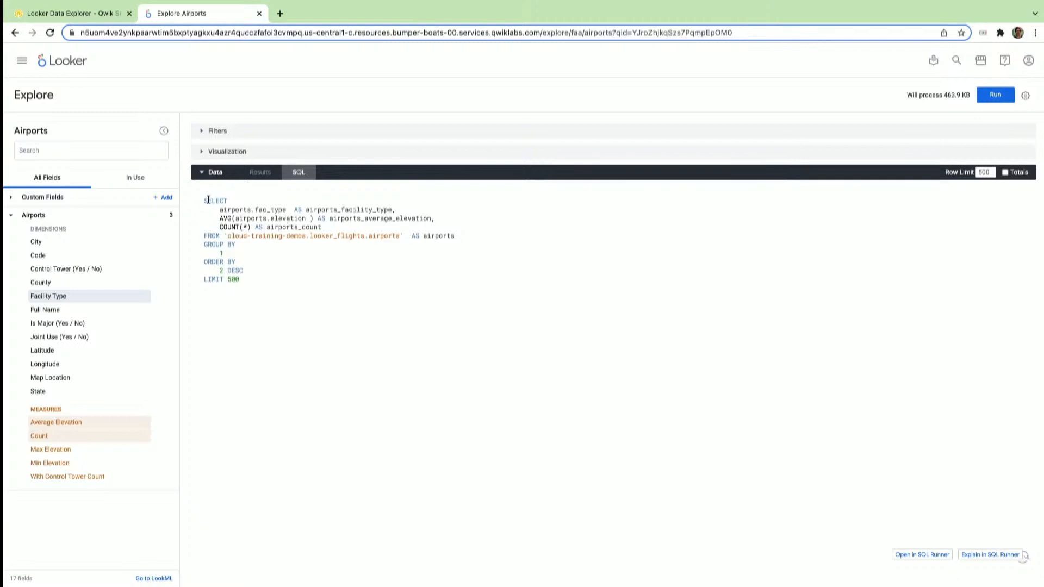
drag(205, 201, 244, 271)
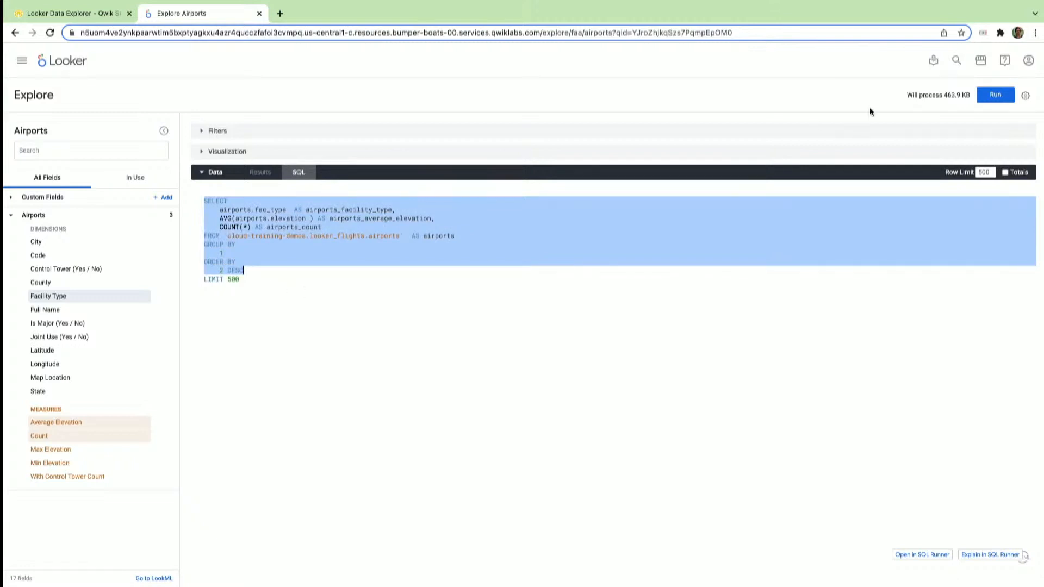
click(994, 95)
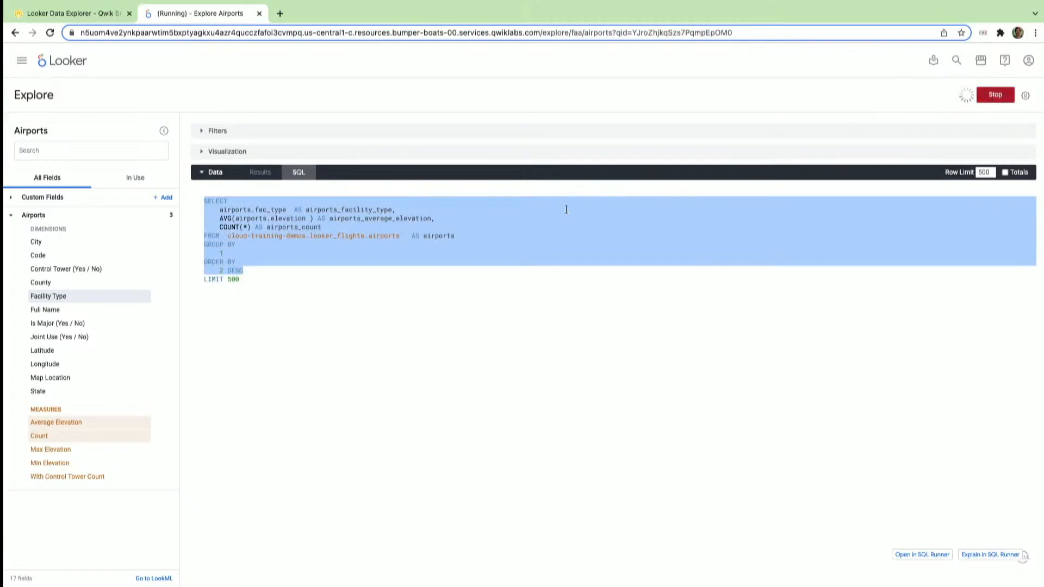
click(389, 152)
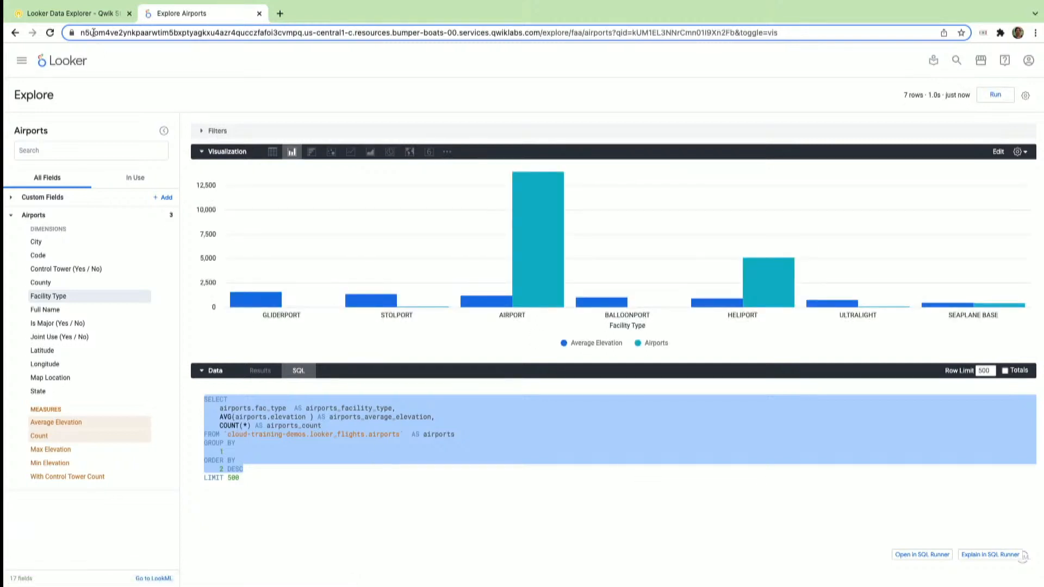
Following the lab instructions, rerun the query with a row limit of 5 and display the results as a bar chart
click(101, 13)
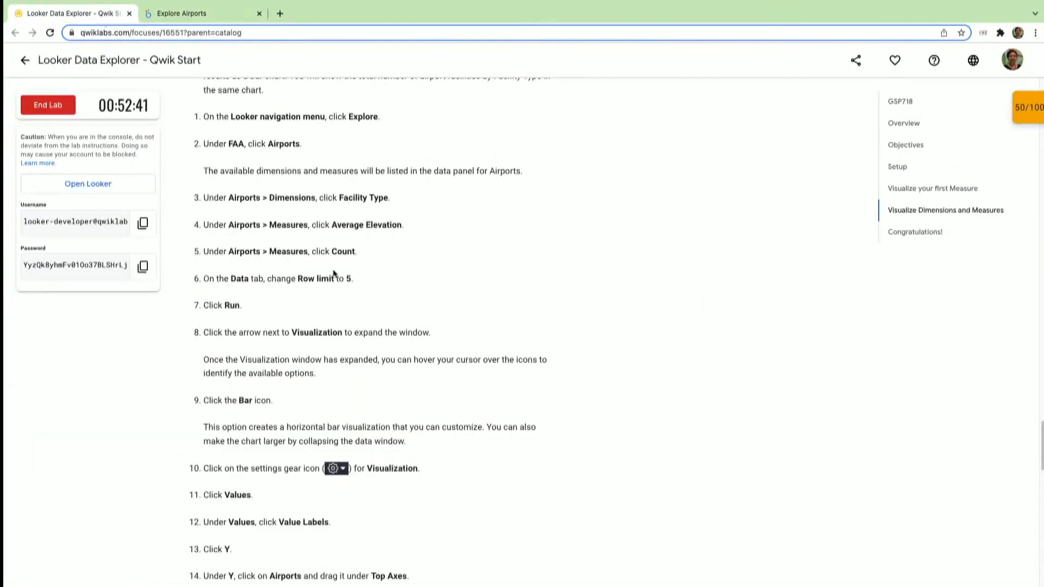
scroll(334, 273, up, 1)
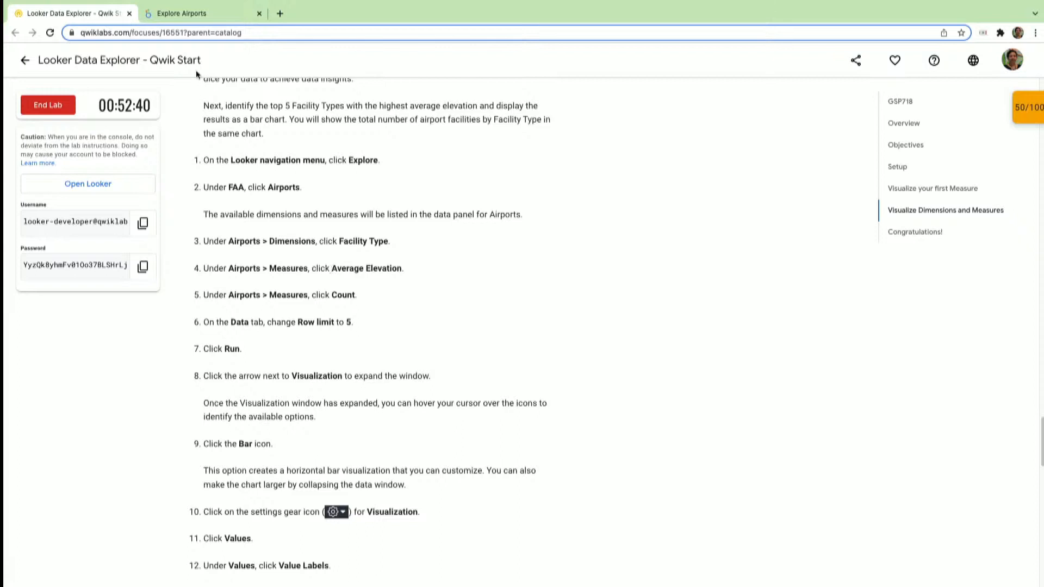
click(202, 19)
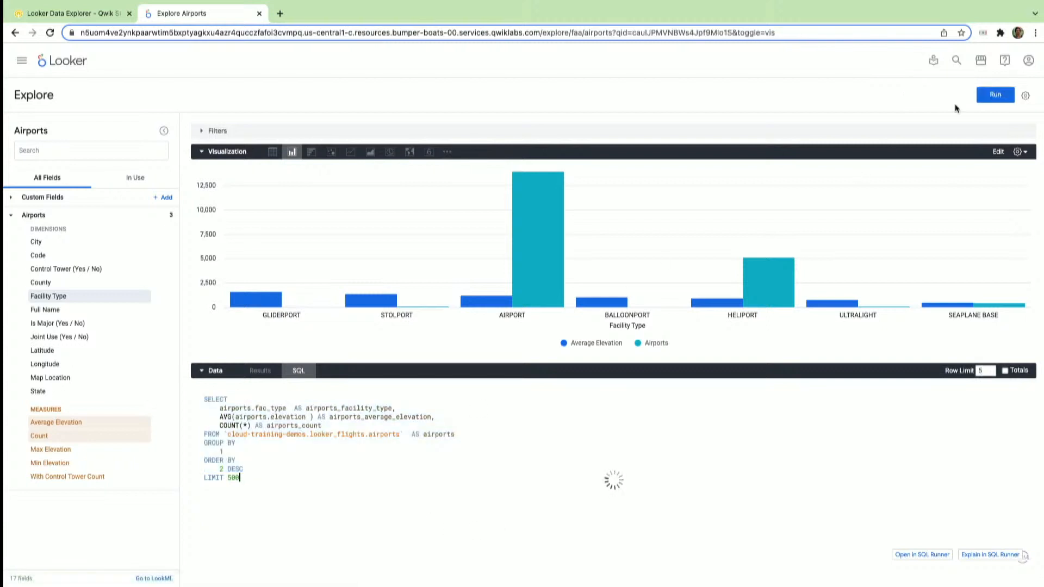
click(994, 96)
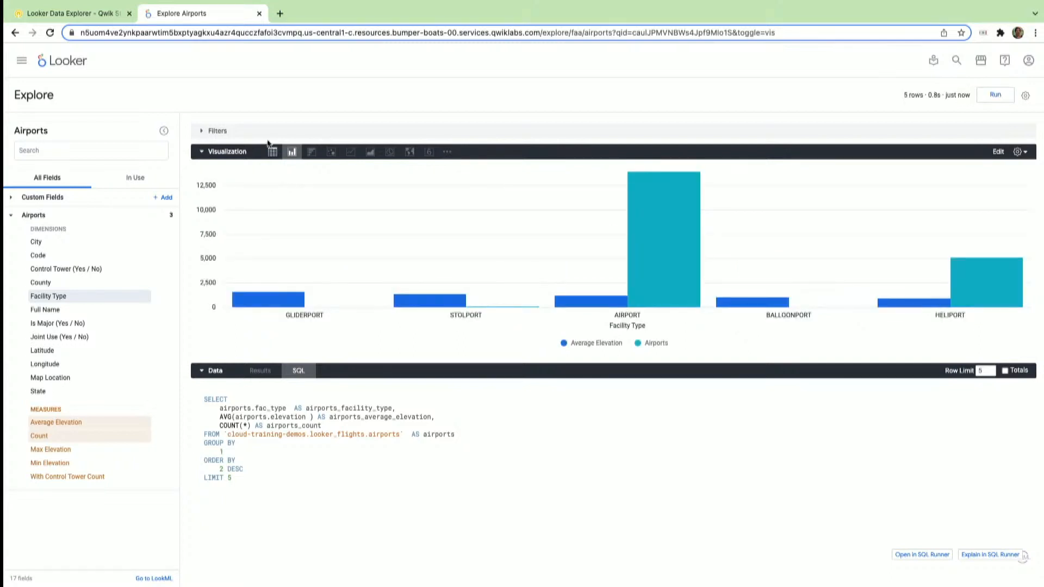
click(311, 153)
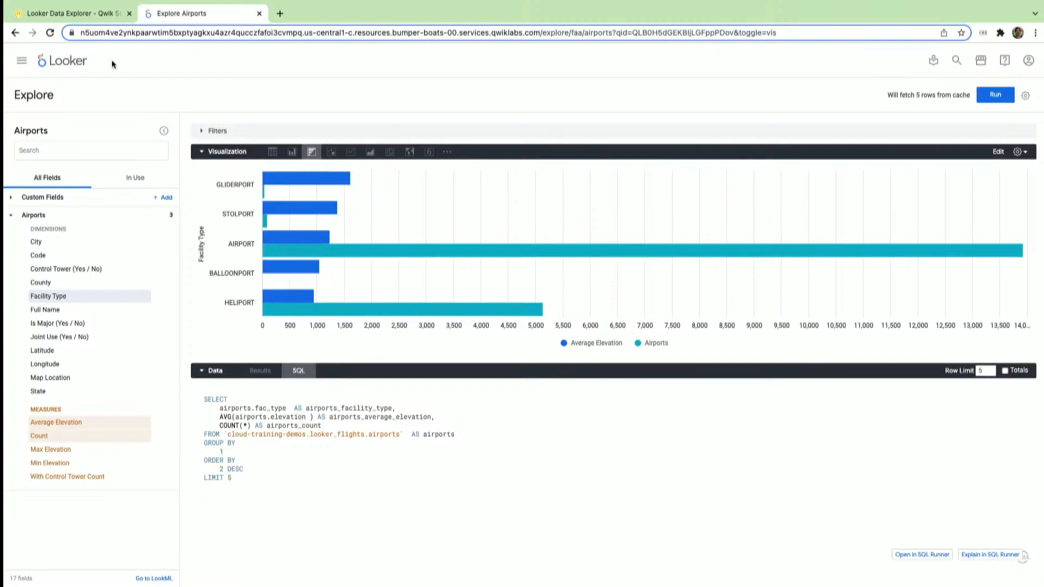
Consult the lab's axis instructions, and move Average Elevation to the top axes in the bar chart's Y settings
click(90, 13)
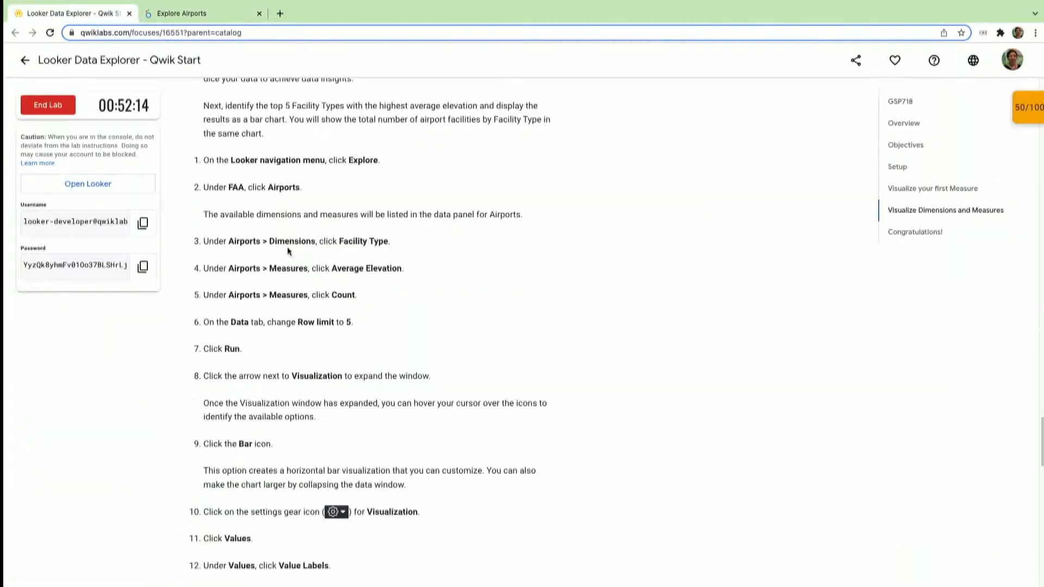
scroll(308, 307, down, 2)
scroll(307, 310, down, 3)
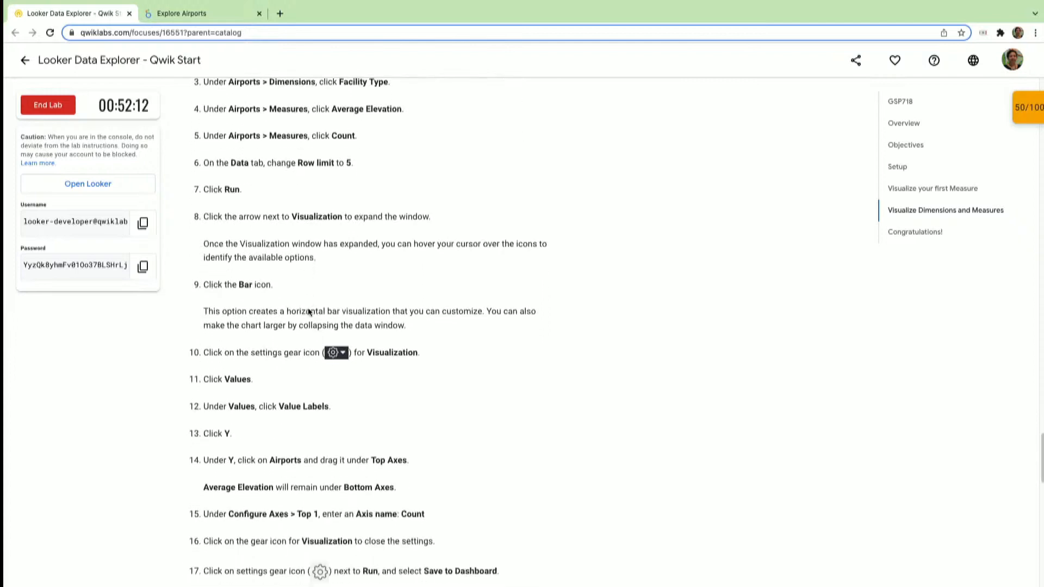
scroll(307, 311, down, 1)
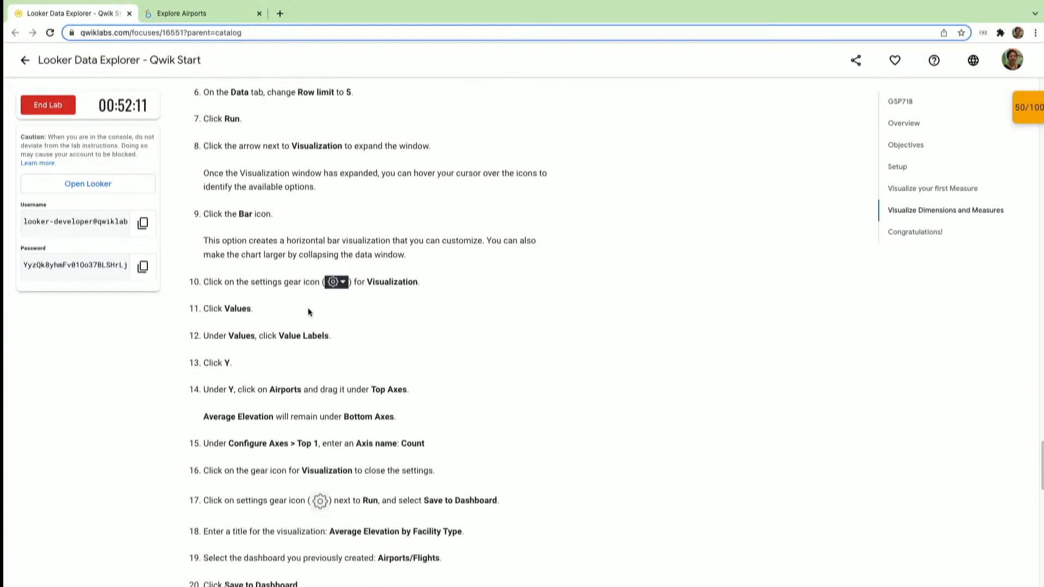
scroll(308, 311, down, 1)
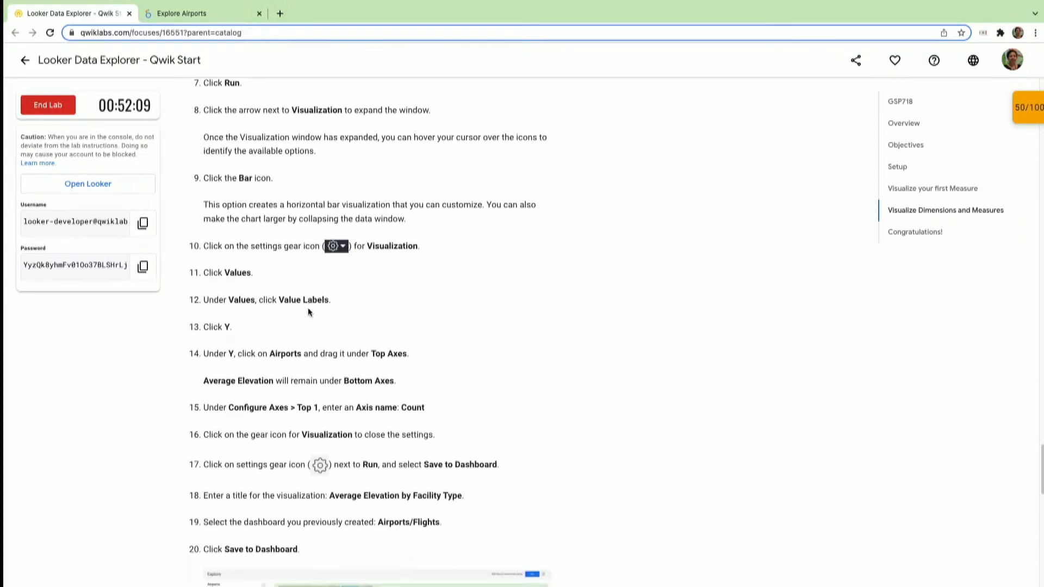
scroll(308, 312, down, 1)
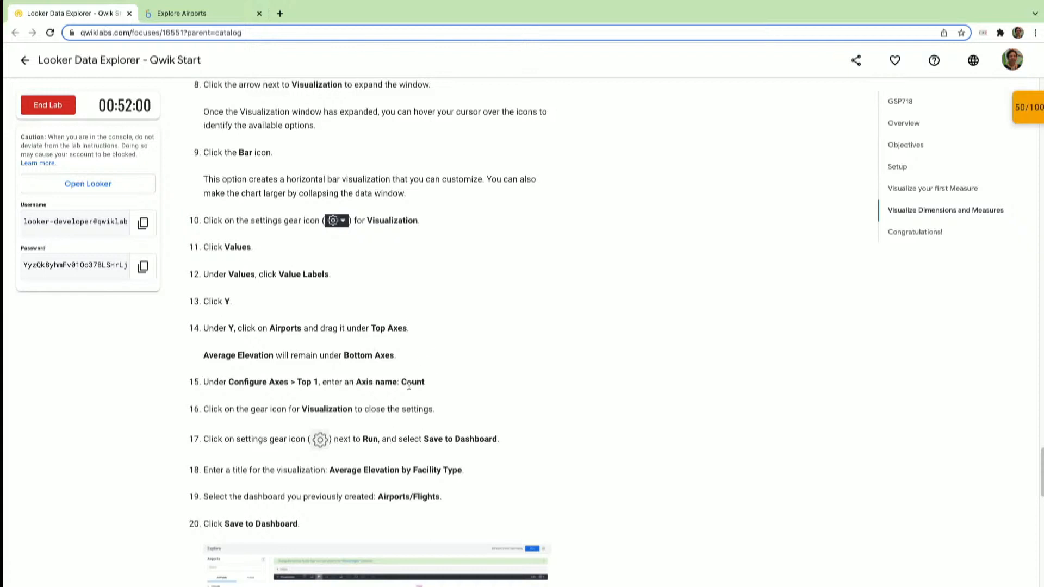
click(190, 13)
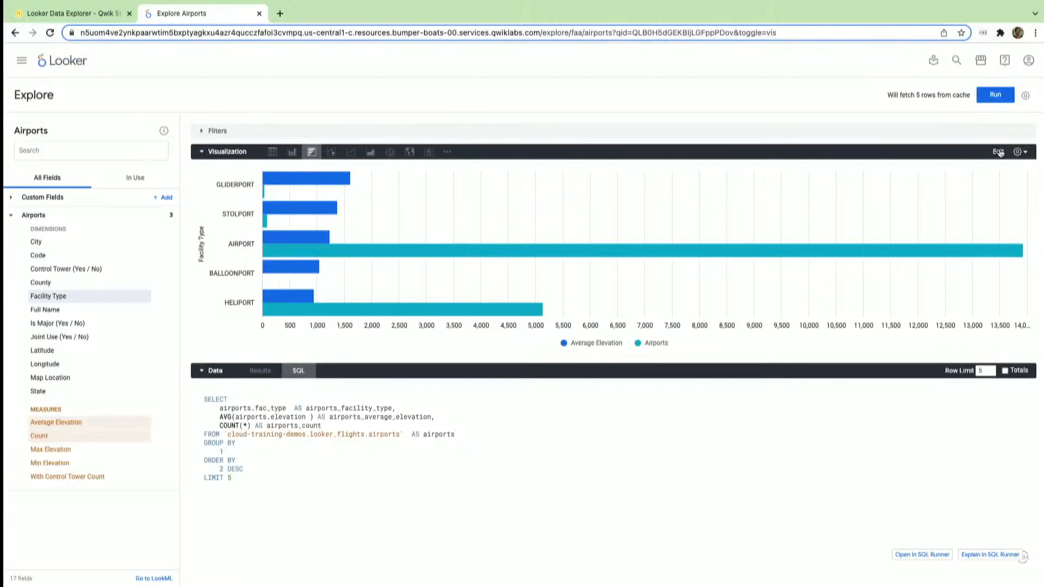
click(1018, 154)
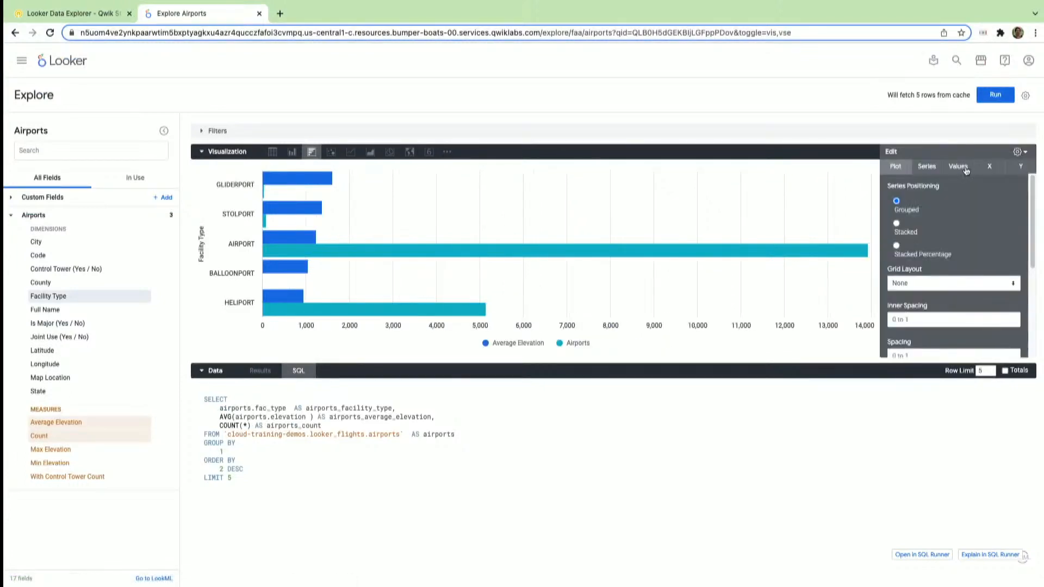
click(1016, 169)
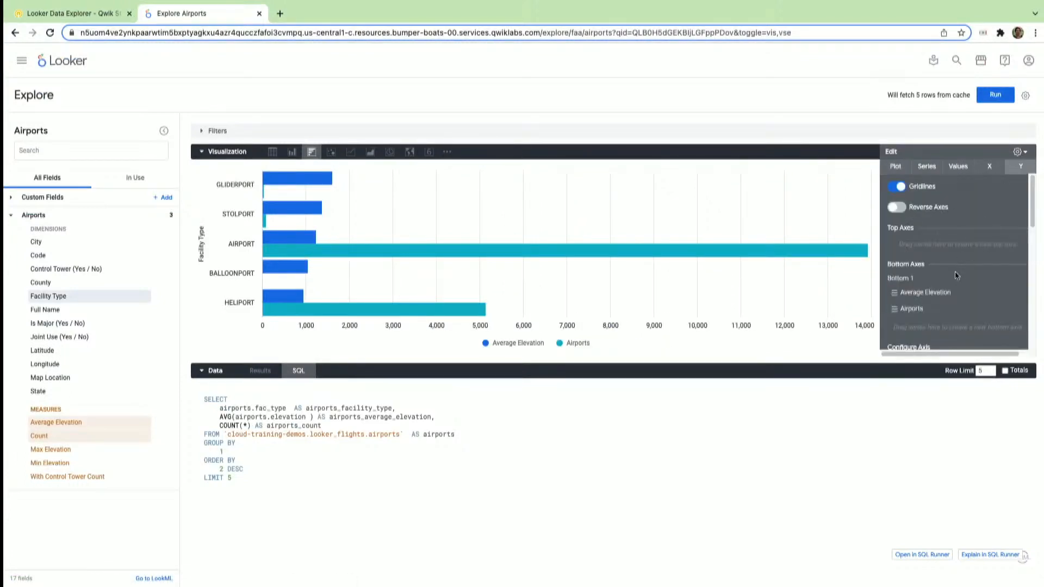
drag(938, 292, 939, 252)
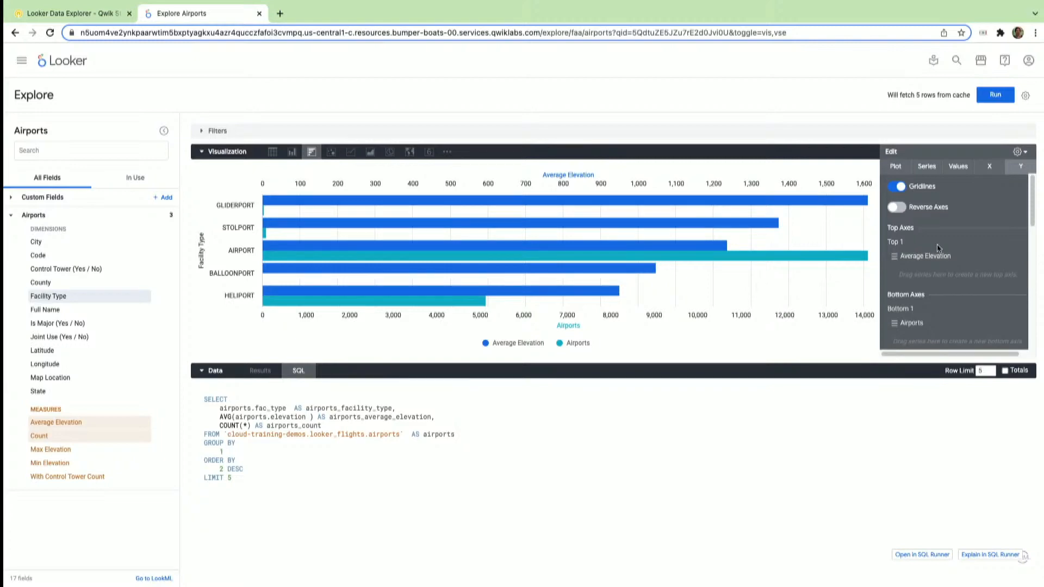
Review the lab's instructions for saving the chart, and rerun the Airports query in Looker
click(89, 14)
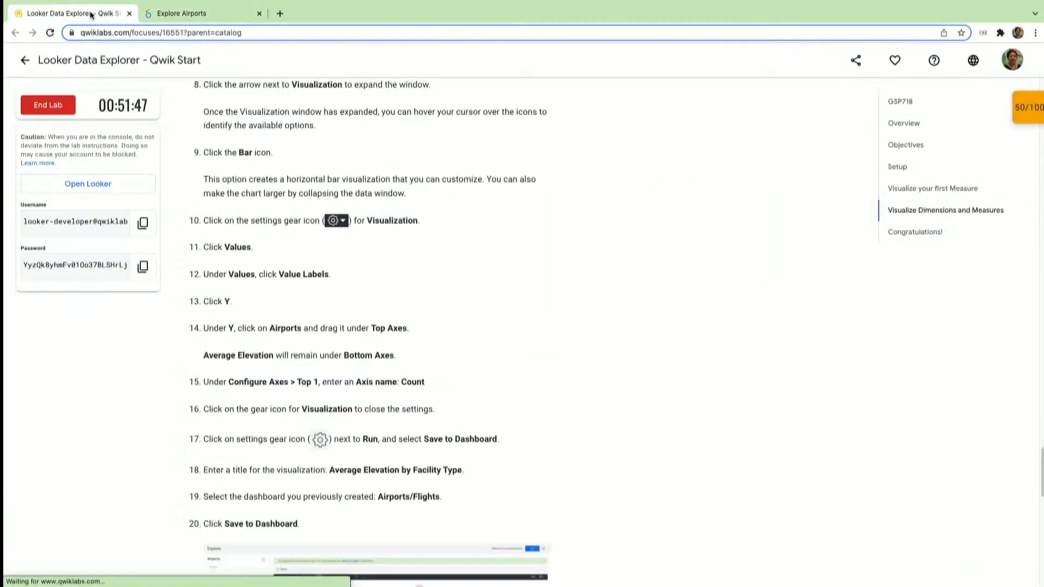
scroll(308, 411, down, 1)
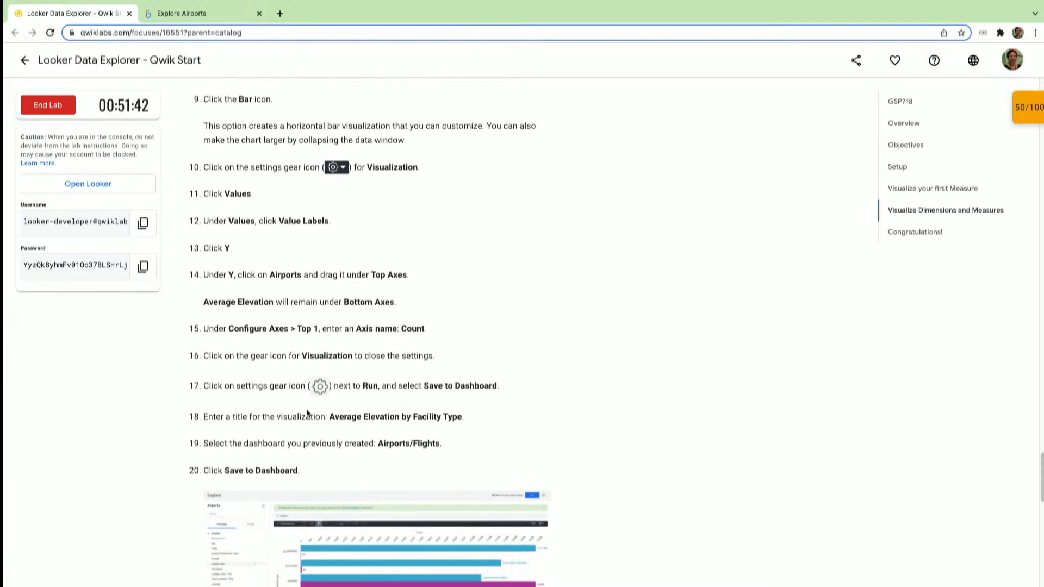
click(179, 13)
click(1008, 97)
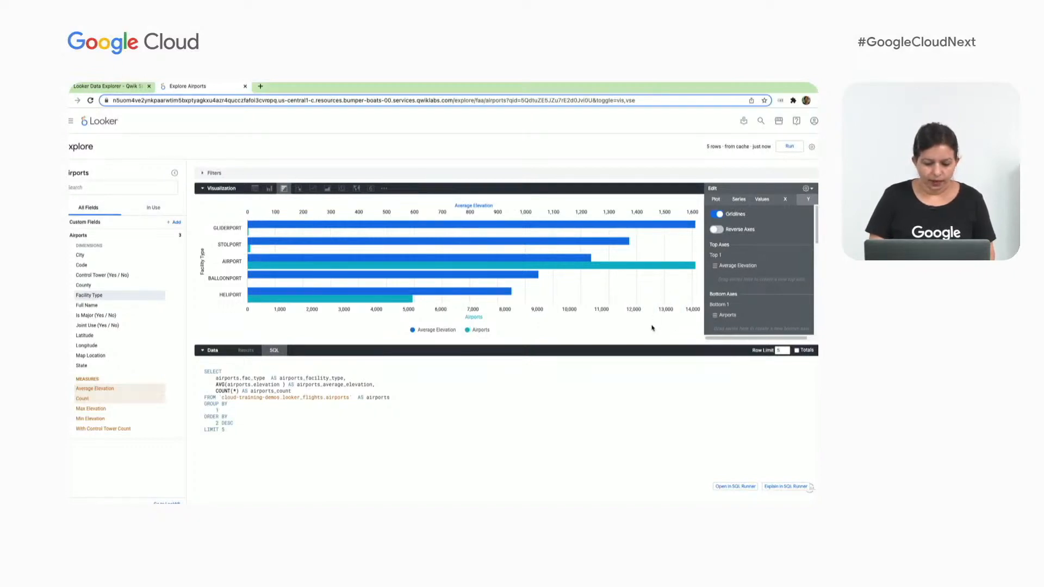
Save the bar chart to the Airports/Flights dashboard with the lab's title, Average Elevation by Facility Type
click(812, 147)
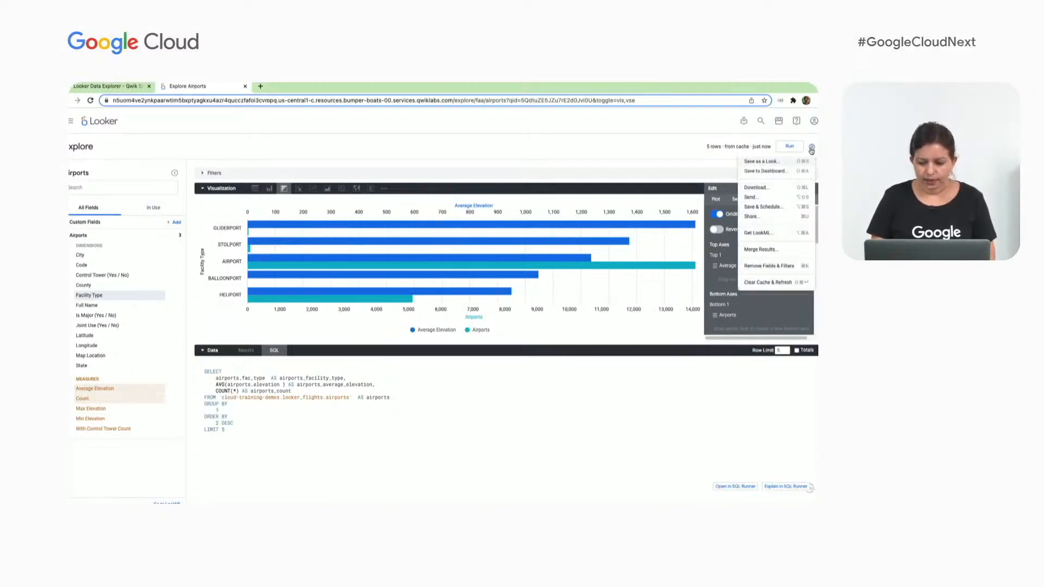
click(766, 171)
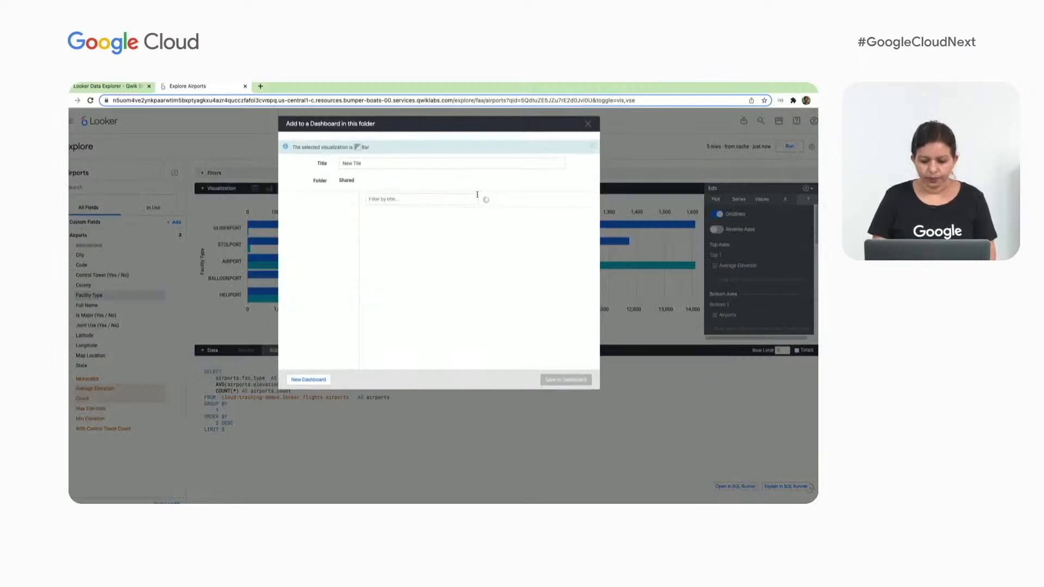
click(109, 86)
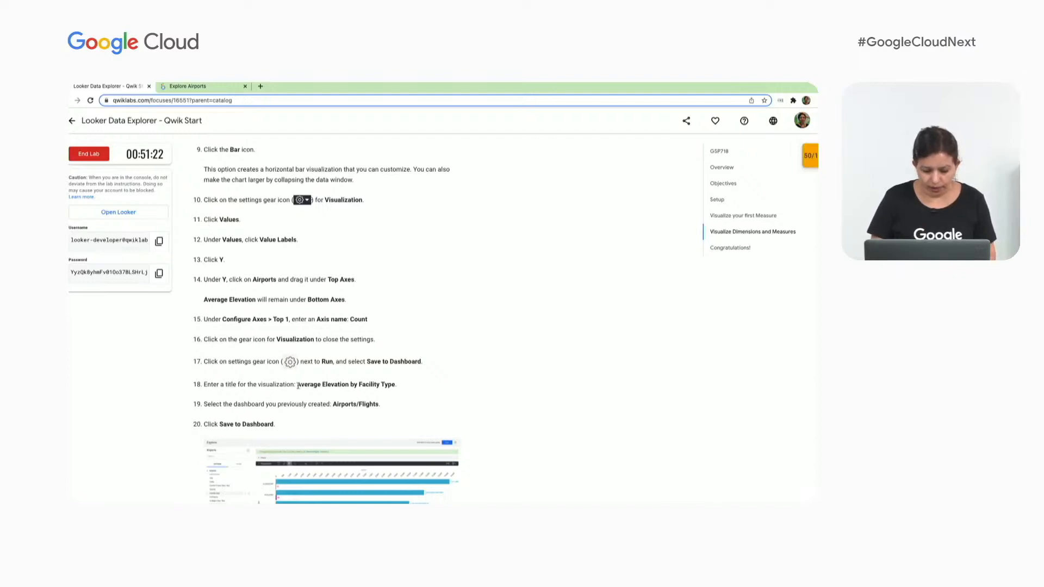
drag(298, 385, 396, 385)
key(ctrl+c)
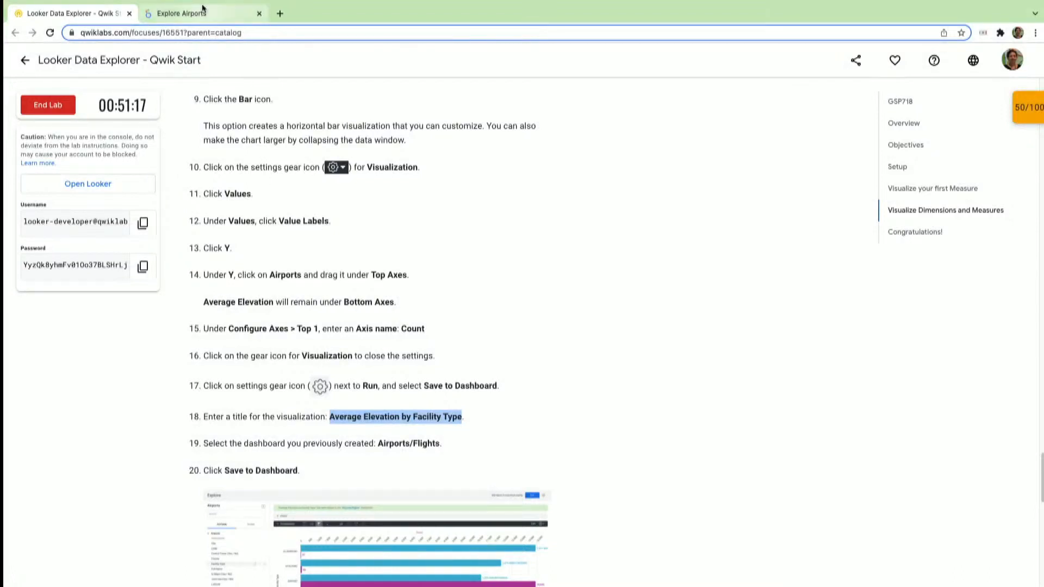
click(185, 13)
drag(425, 118, 353, 120)
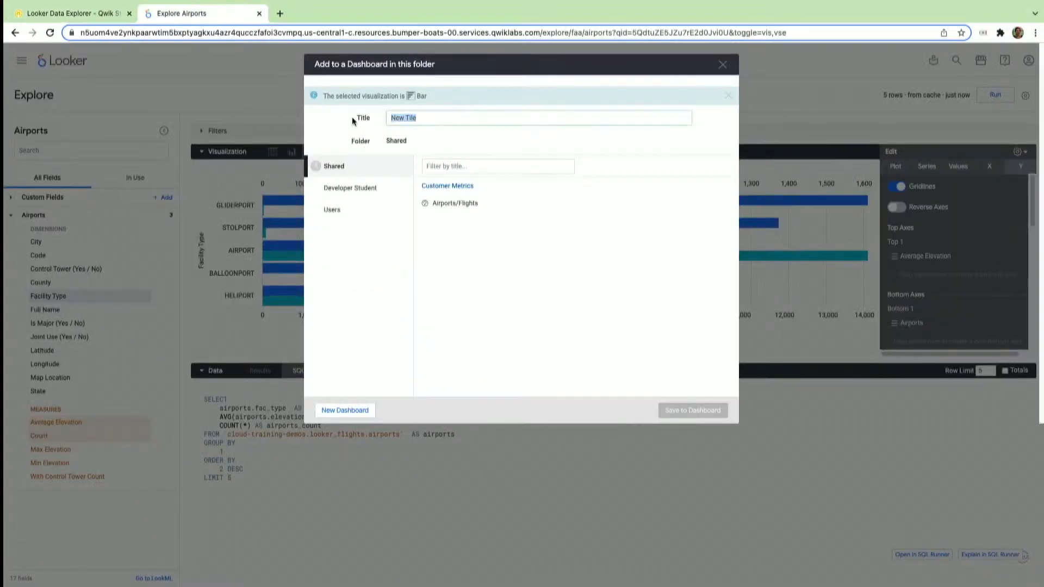
key(ctrl+v)
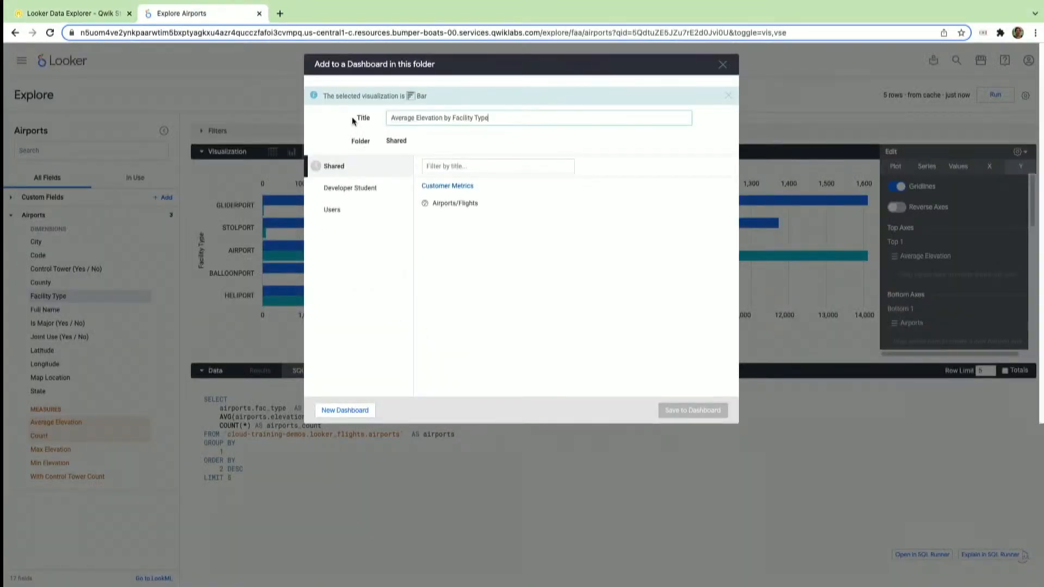
click(466, 207)
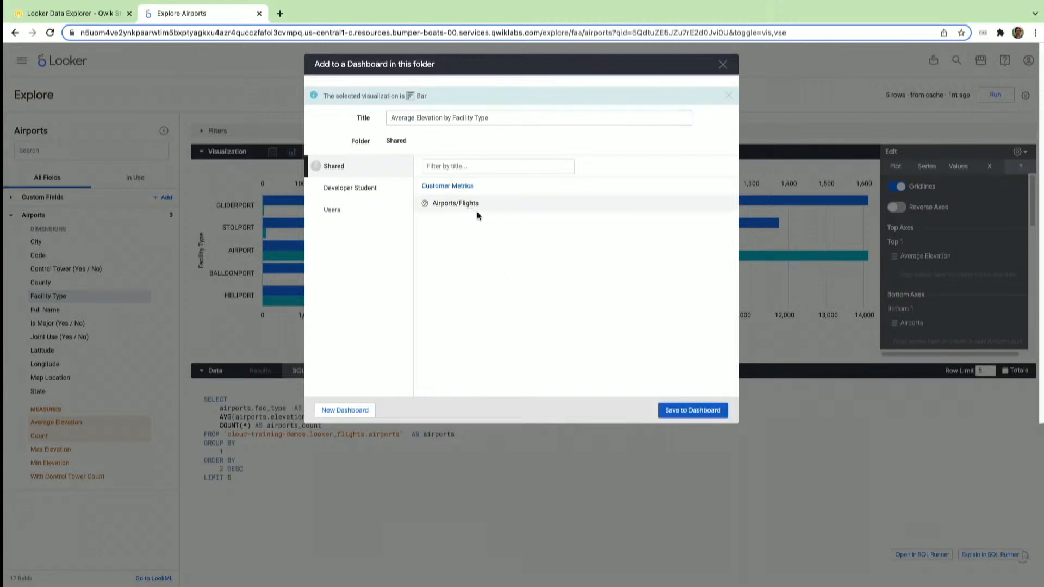
click(677, 416)
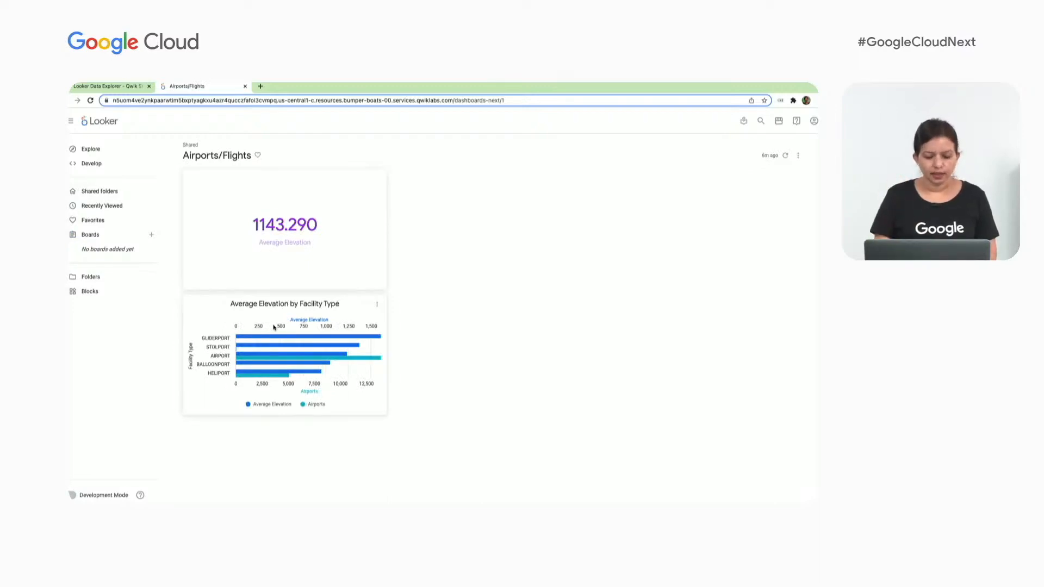
Edit the Airports/Flights dashboard so the bar chart sits beside the Average Elevation tile and fills the remaining row width, and save it
click(798, 156)
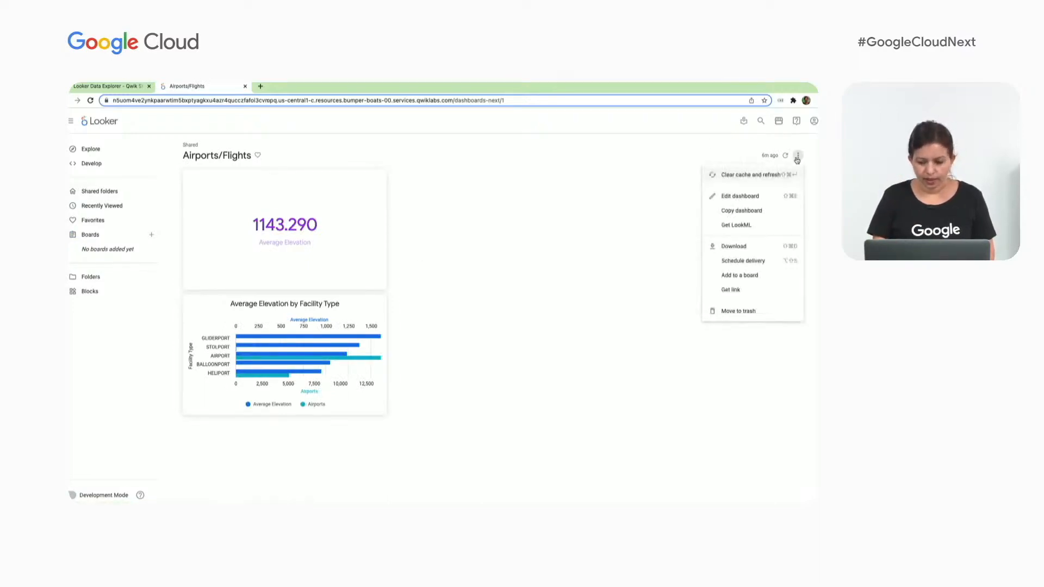
click(756, 203)
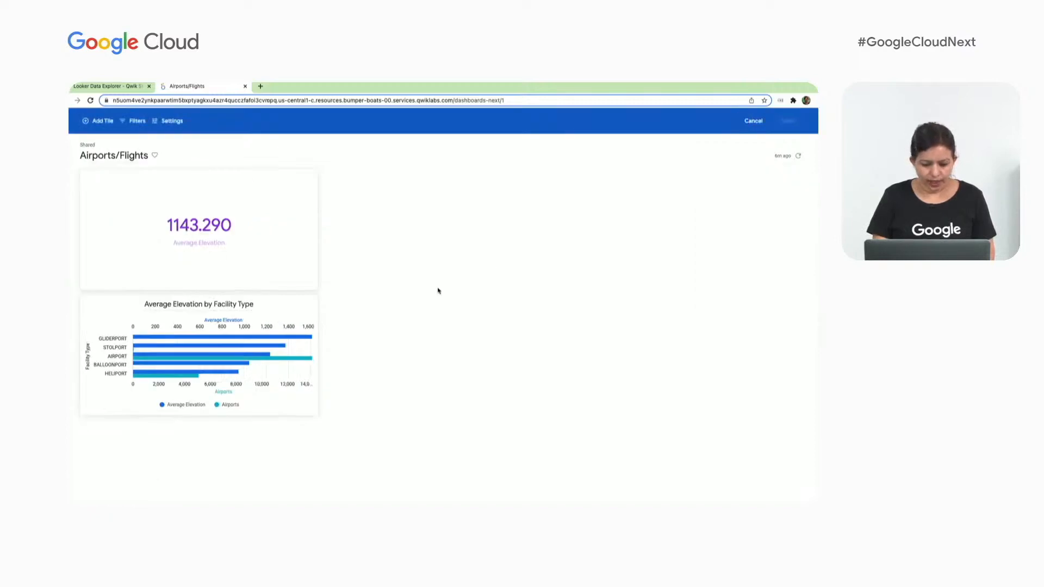
drag(293, 306, 597, 253)
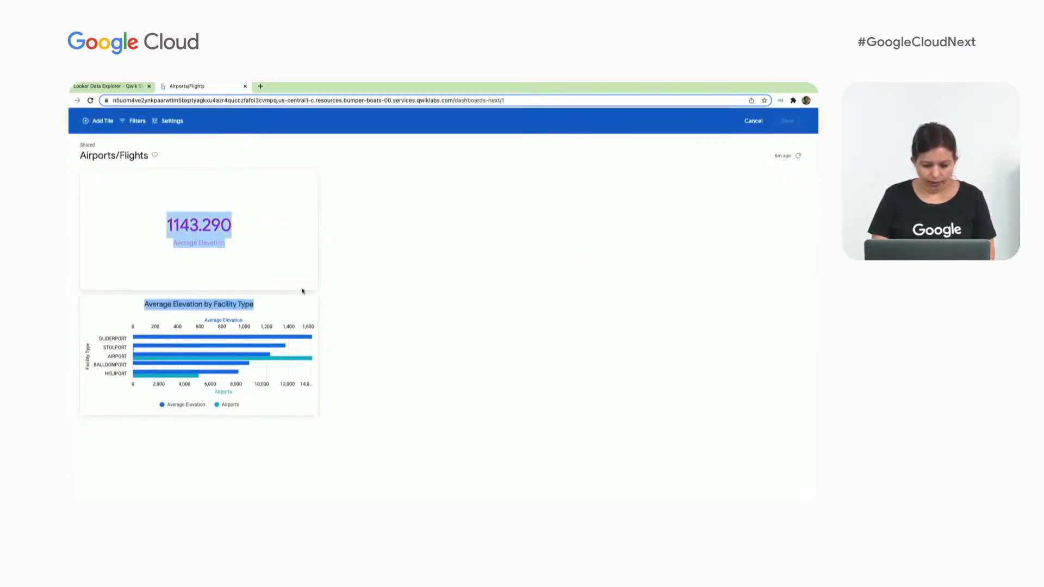
drag(93, 303, 334, 180)
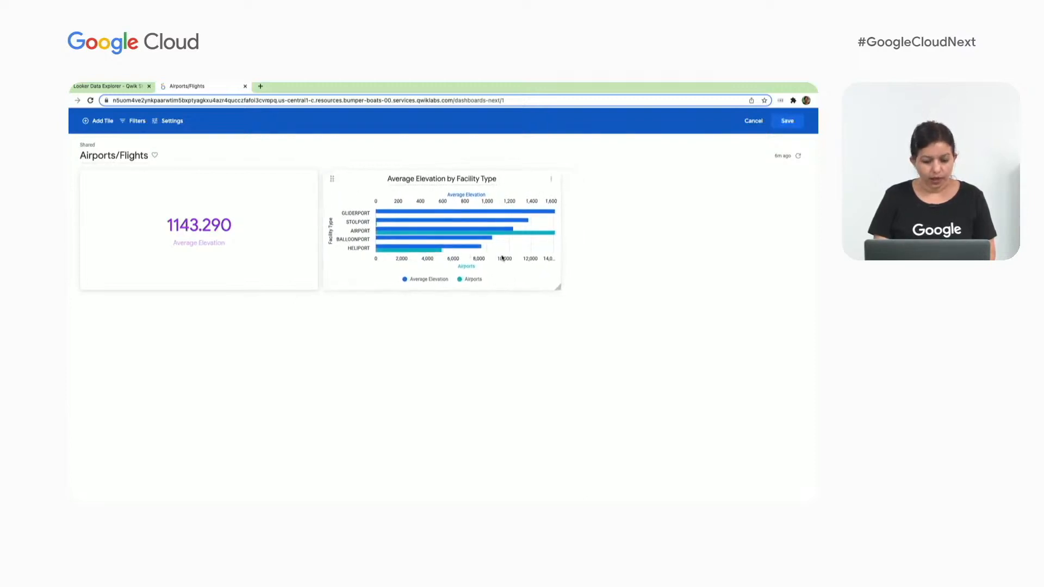
drag(558, 288, 800, 287)
click(788, 124)
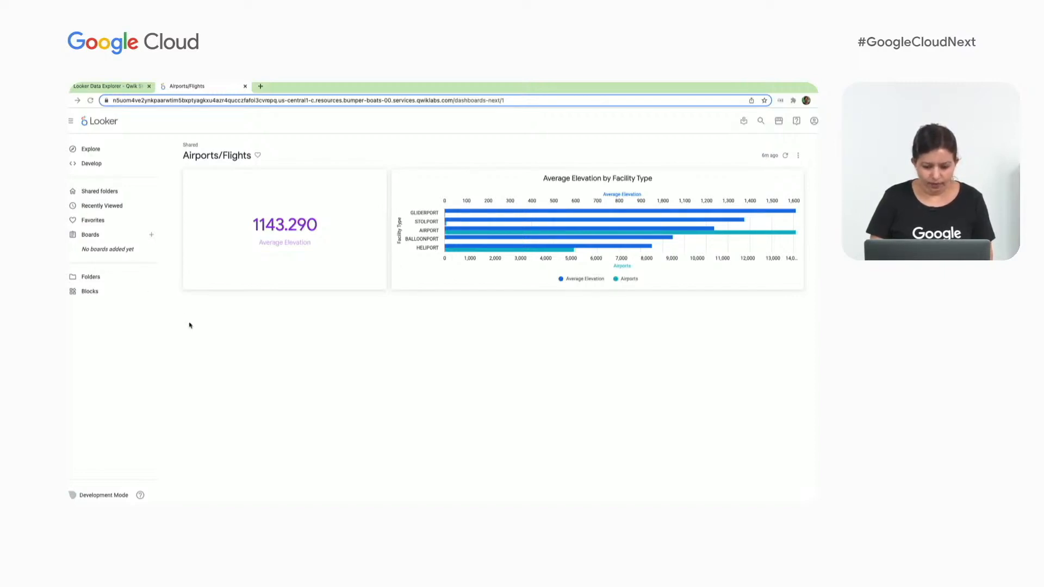
End the Qwik Start lab with confirmation, and switch to the Looker - cloud onboard presentation in Google Slides
click(102, 88)
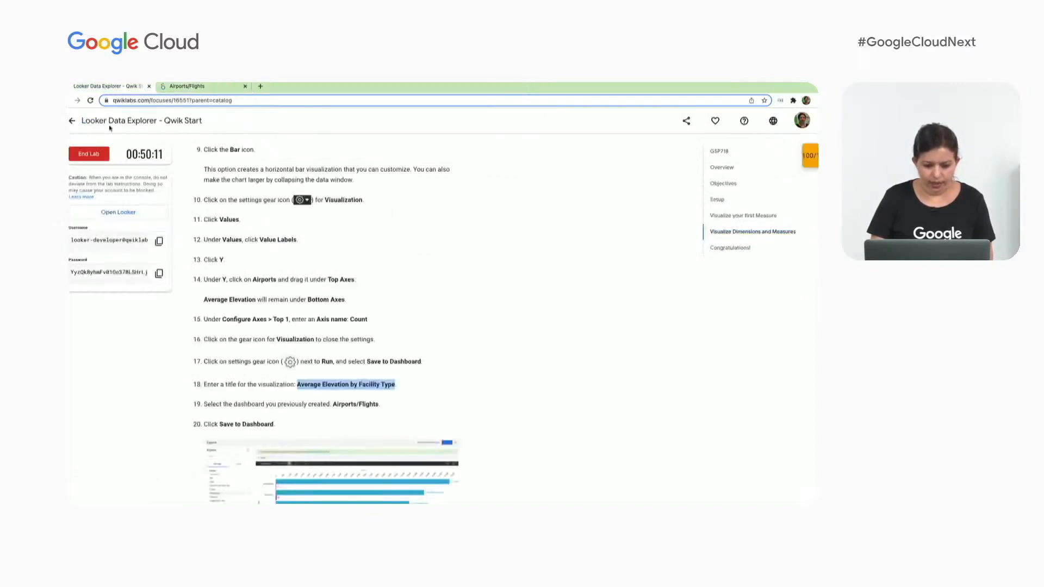
click(95, 156)
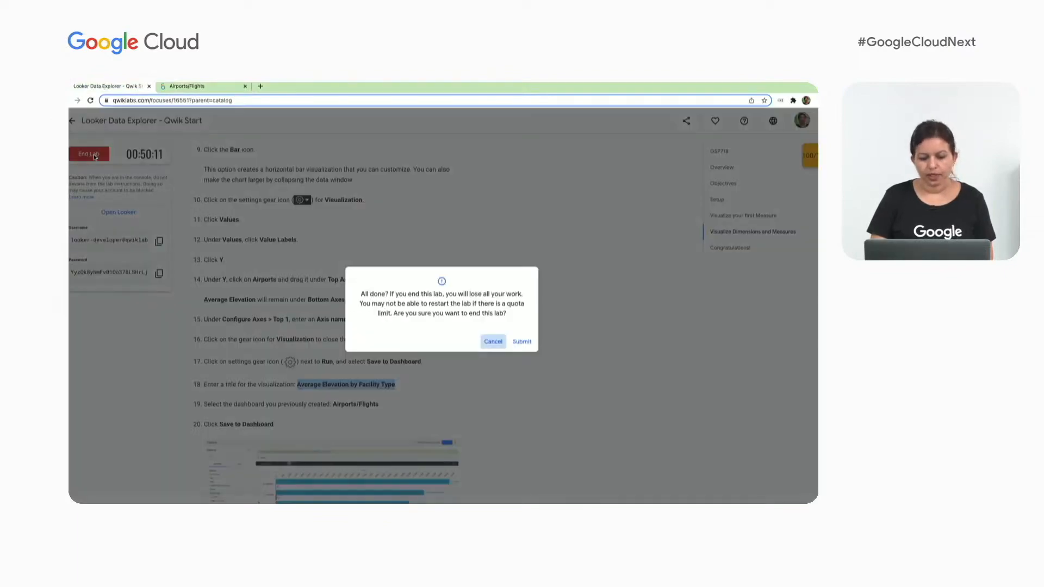
click(524, 344)
key(super+bracketright)
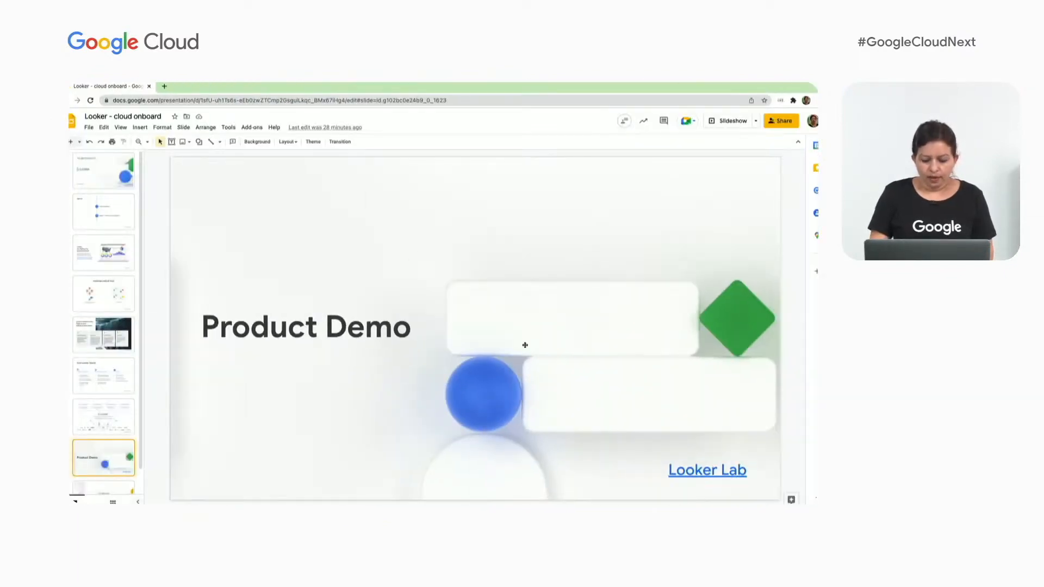